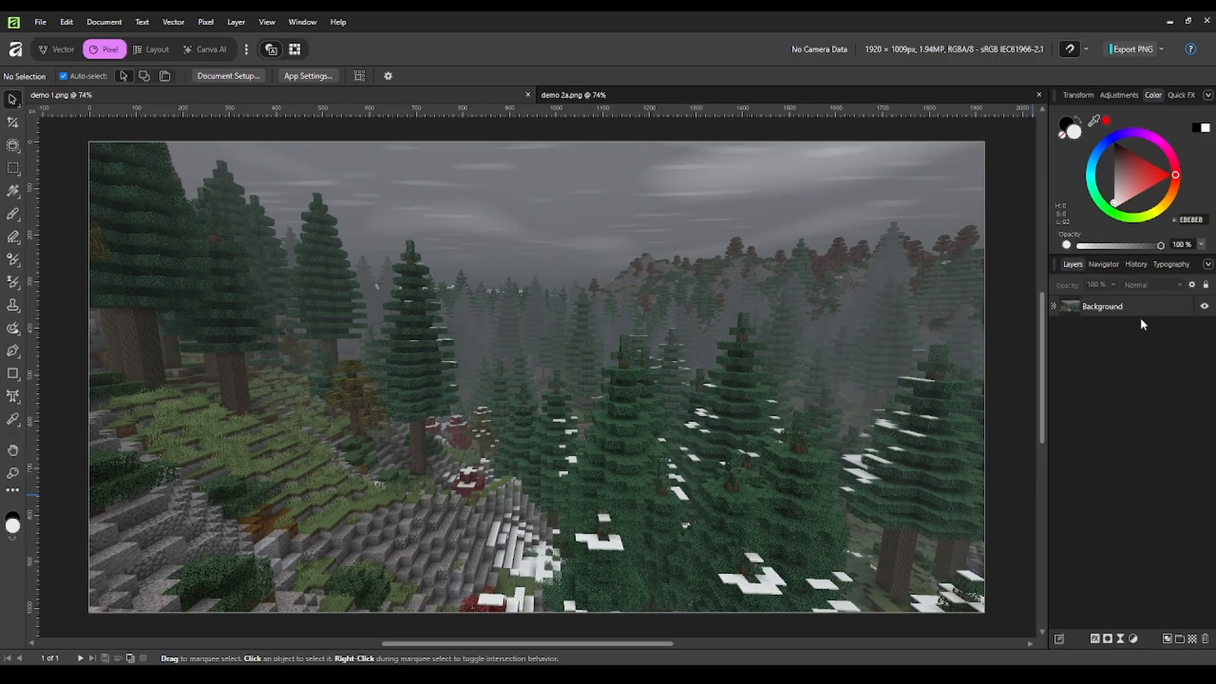
- Convert the image with a Black & White adjustment, darkening its red and foliage tones, and add an Invert adjustment above it
key("ctrl+alt+shift+b")
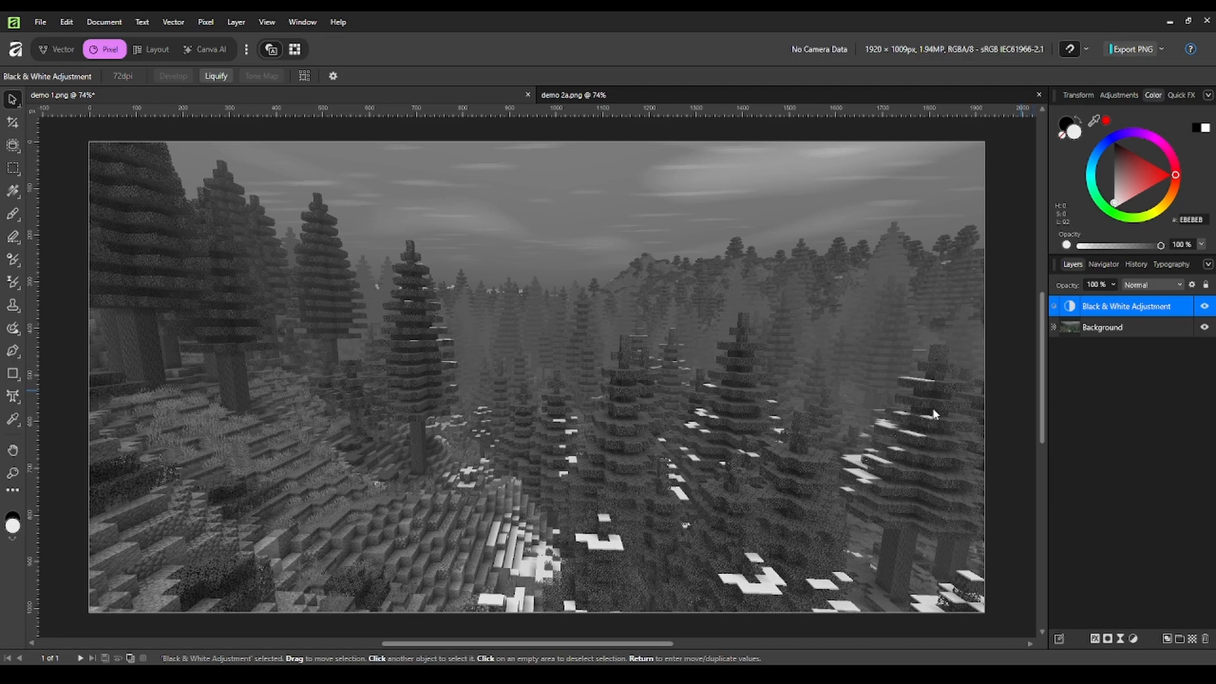
left_click_drag(861, 416, 807, 416)
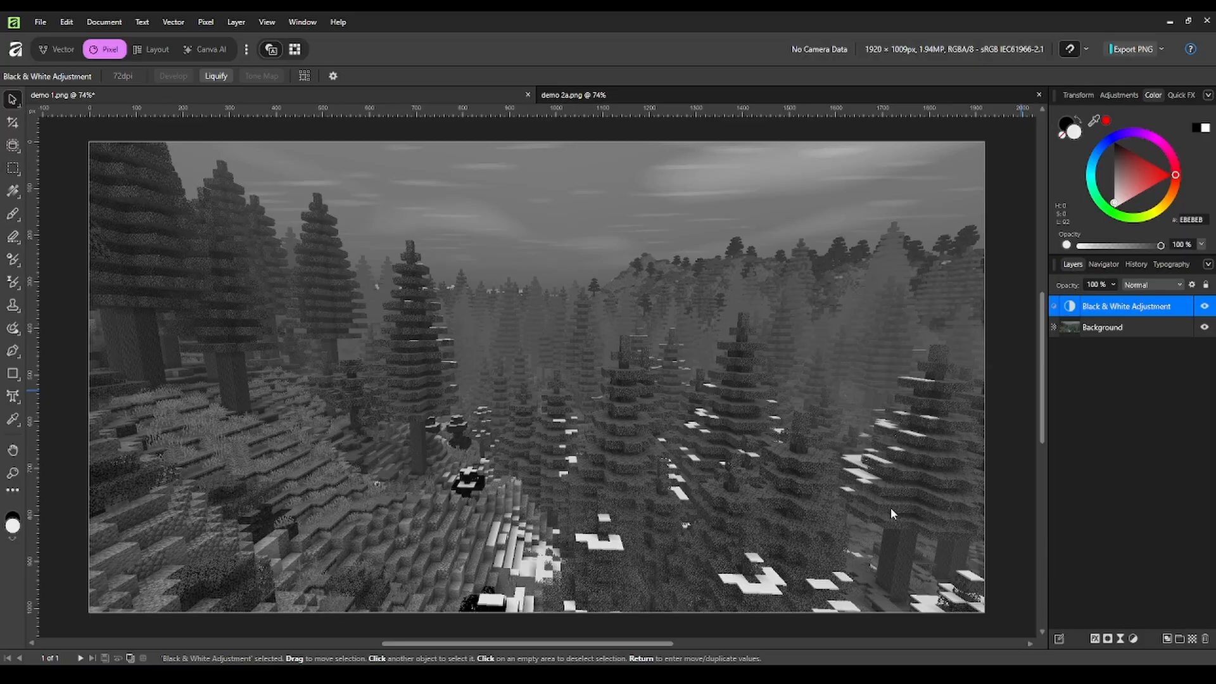
left_click_drag(890, 508, 995, 506)
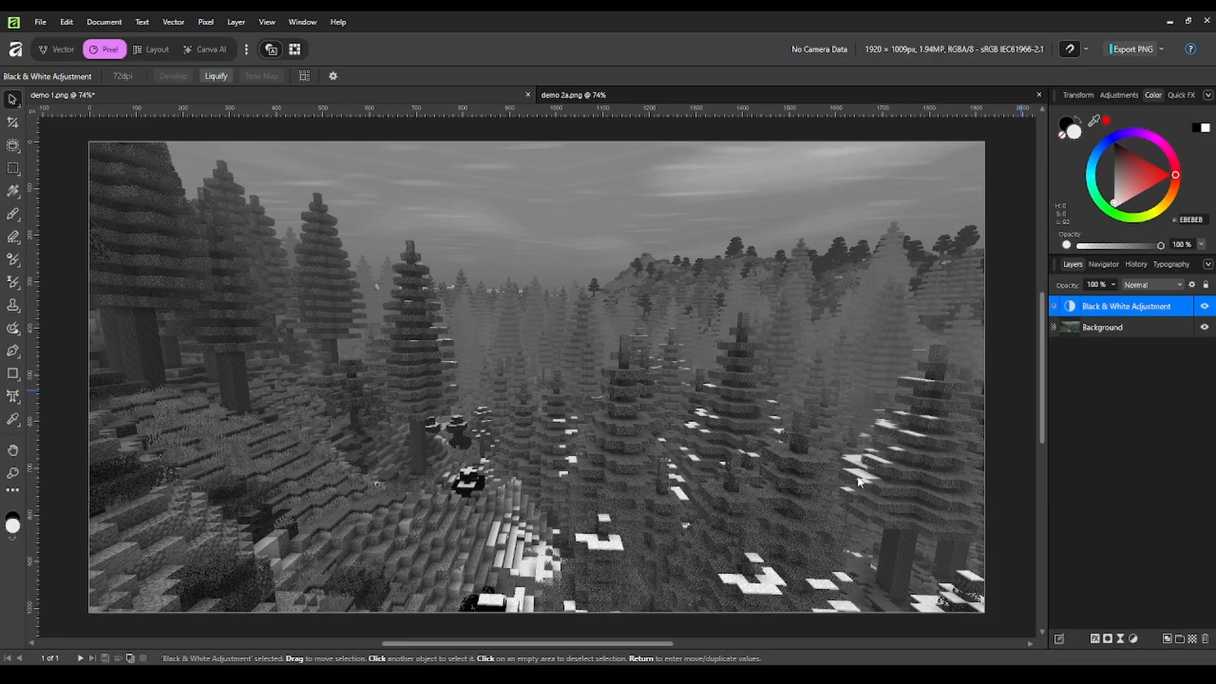
left_click_drag(853, 477, 819, 490)
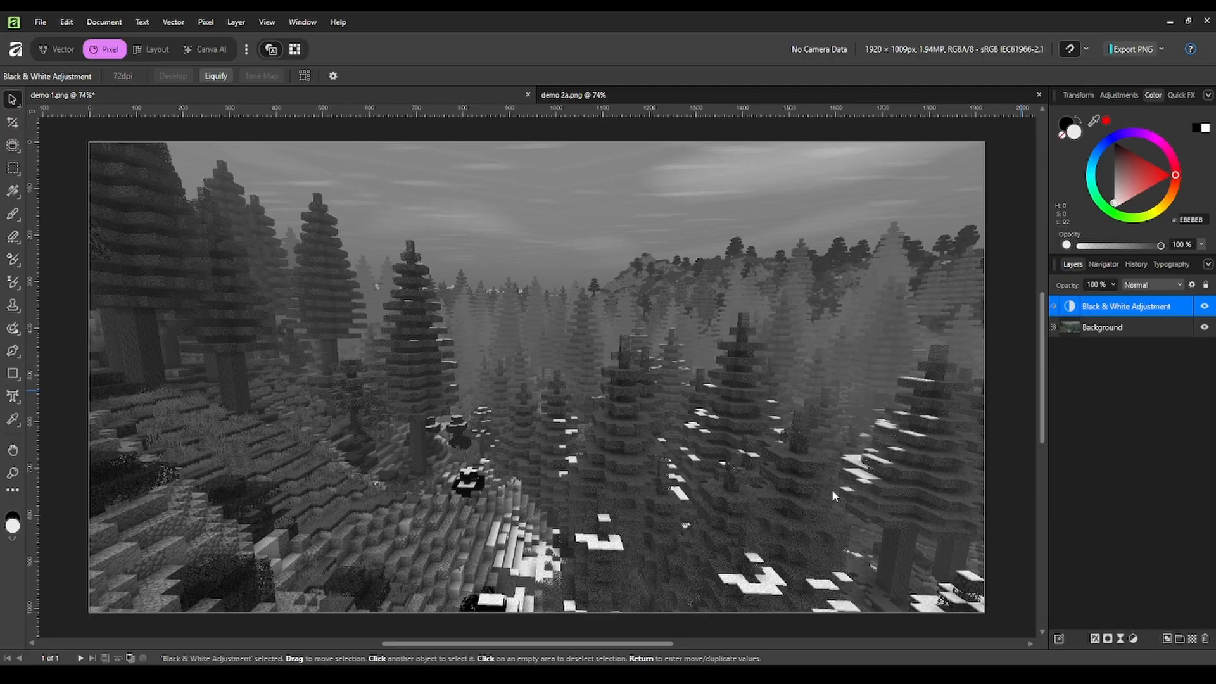
left_click_drag(887, 447, 846, 451)
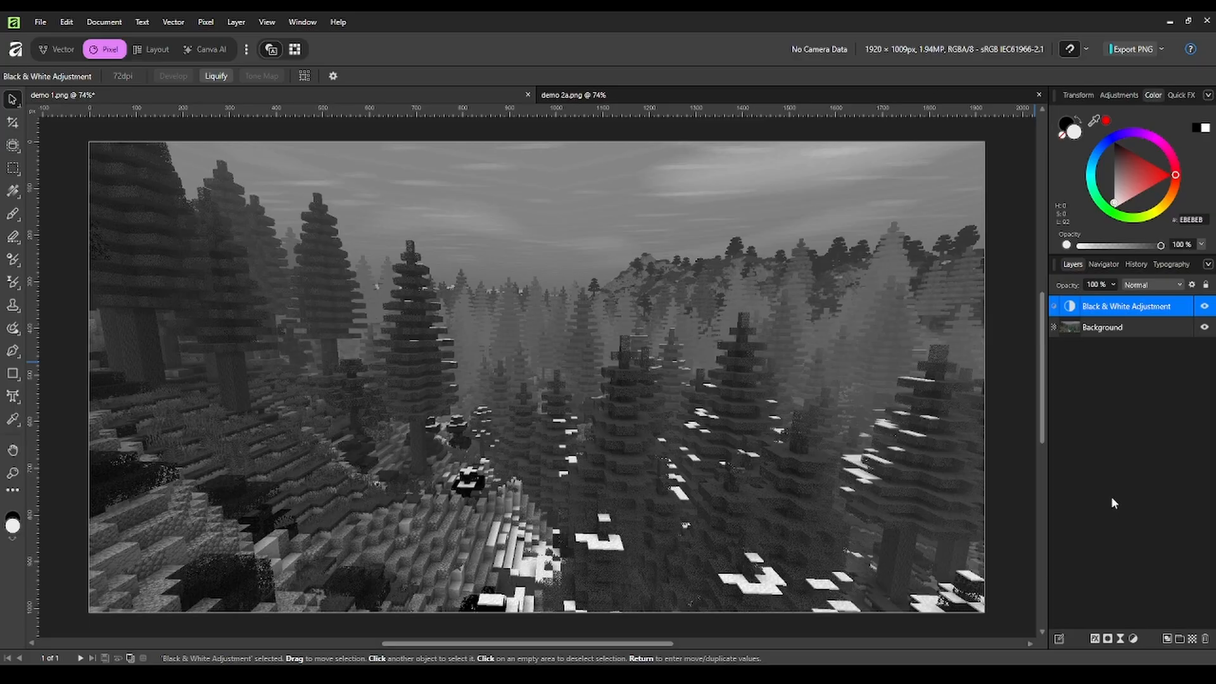
key("ctrl+i")
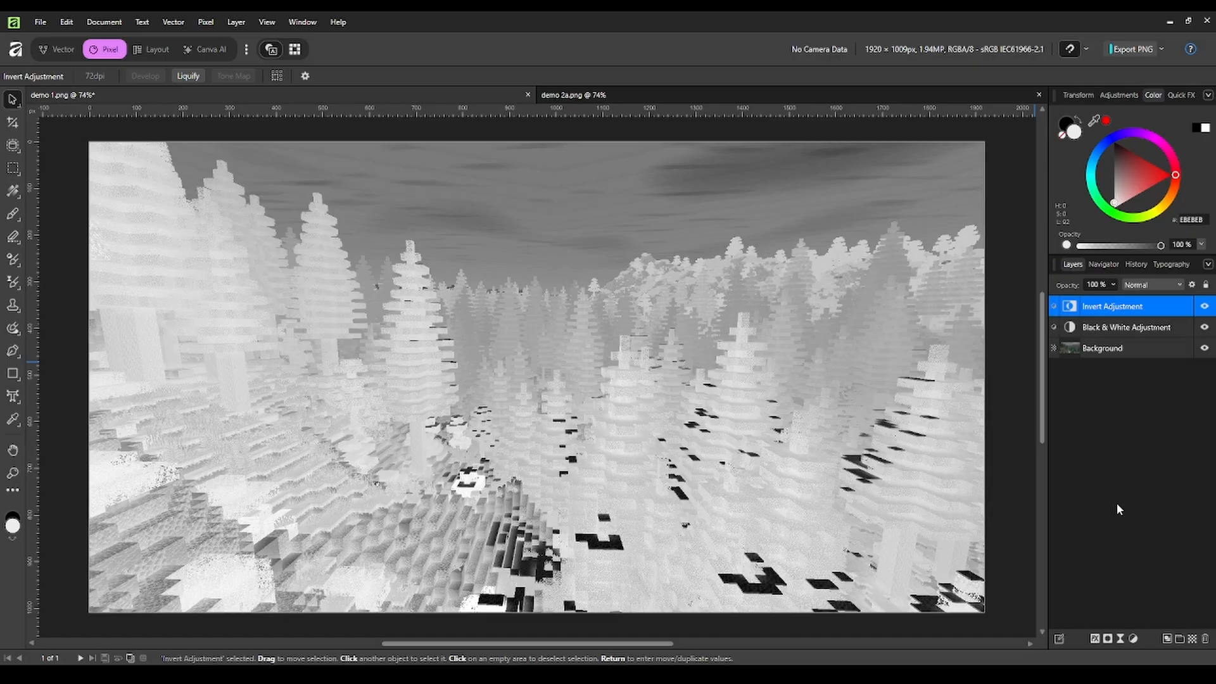
- Add a live Vignette filter and move it directly above the Background layer, beneath the Black & White adjustment
left_click(1109, 548)
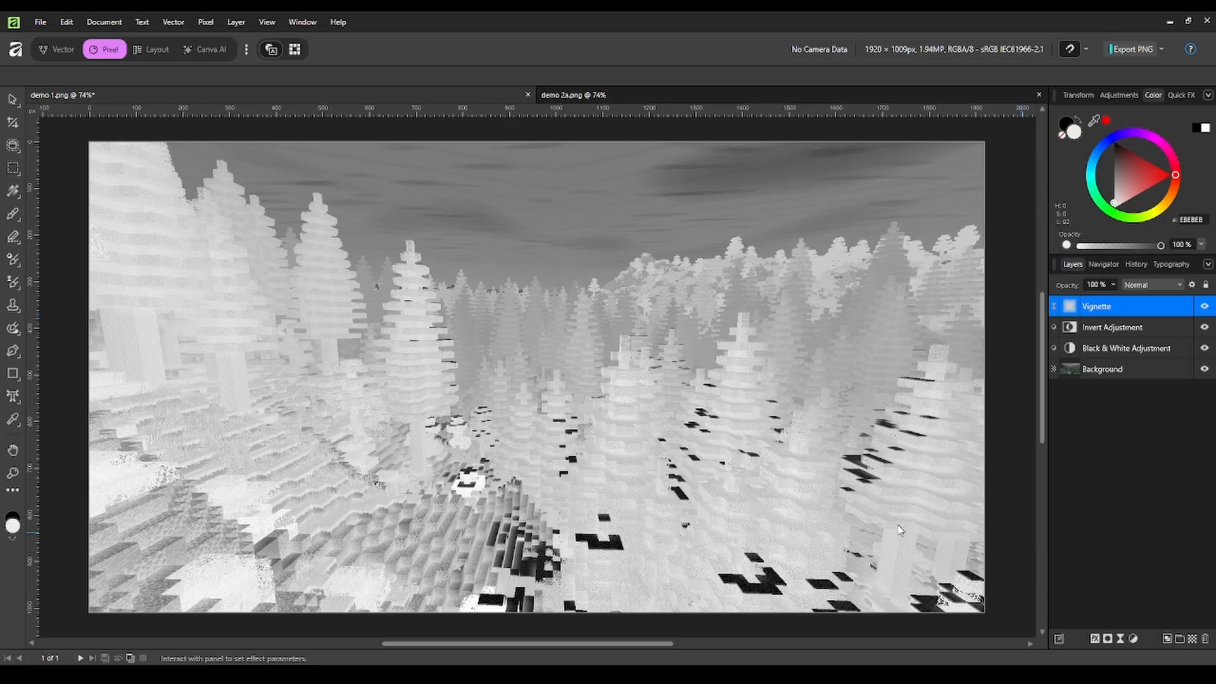
mouse_move(891, 523)
left_mouse_down()
mouse_move(901, 523)
mouse_move(883, 522)
left_mouse_up()
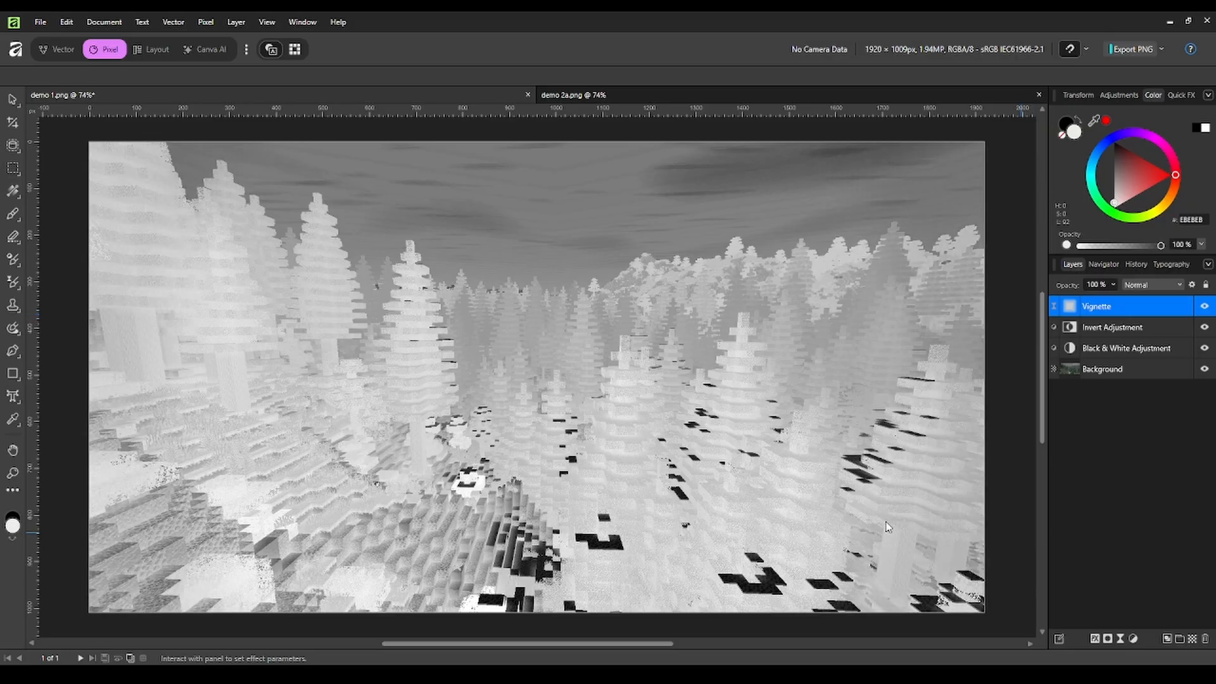
left_click_drag(1110, 310, 1113, 370)
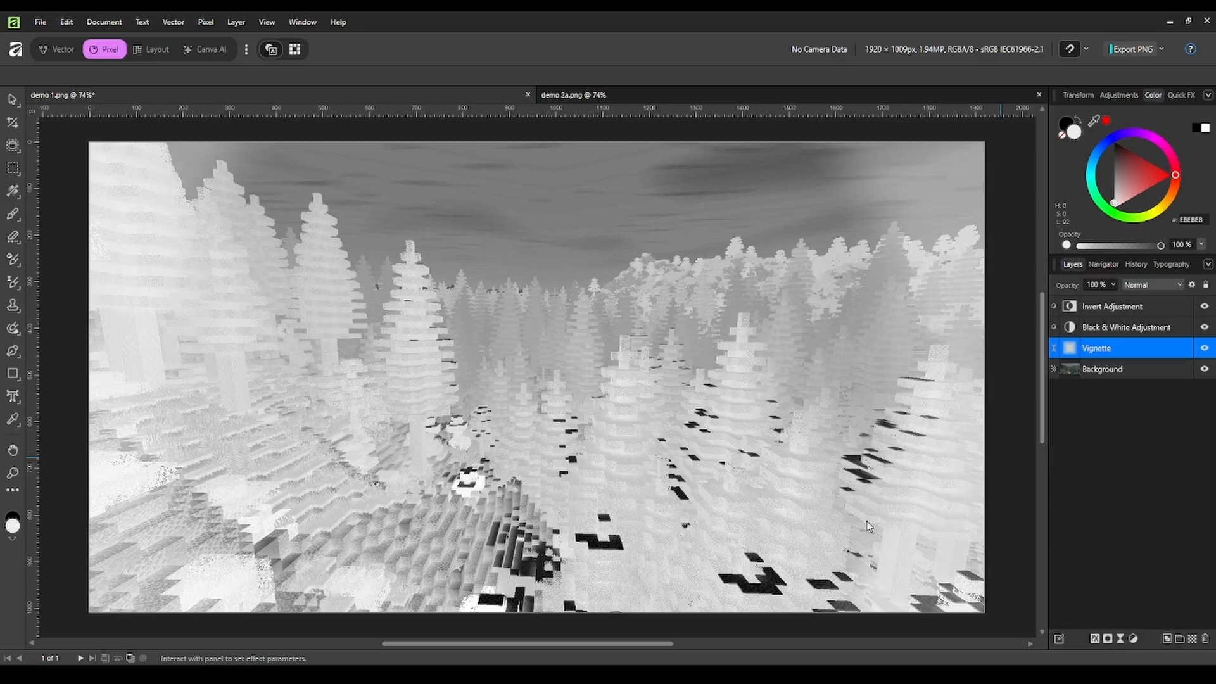
- Adjust the strength and shape of the vignette around the image edges, and hide the Vignette layer
mouse_move(867, 522)
left_mouse_down()
mouse_move(824, 523)
mouse_move(849, 521)
left_mouse_up()
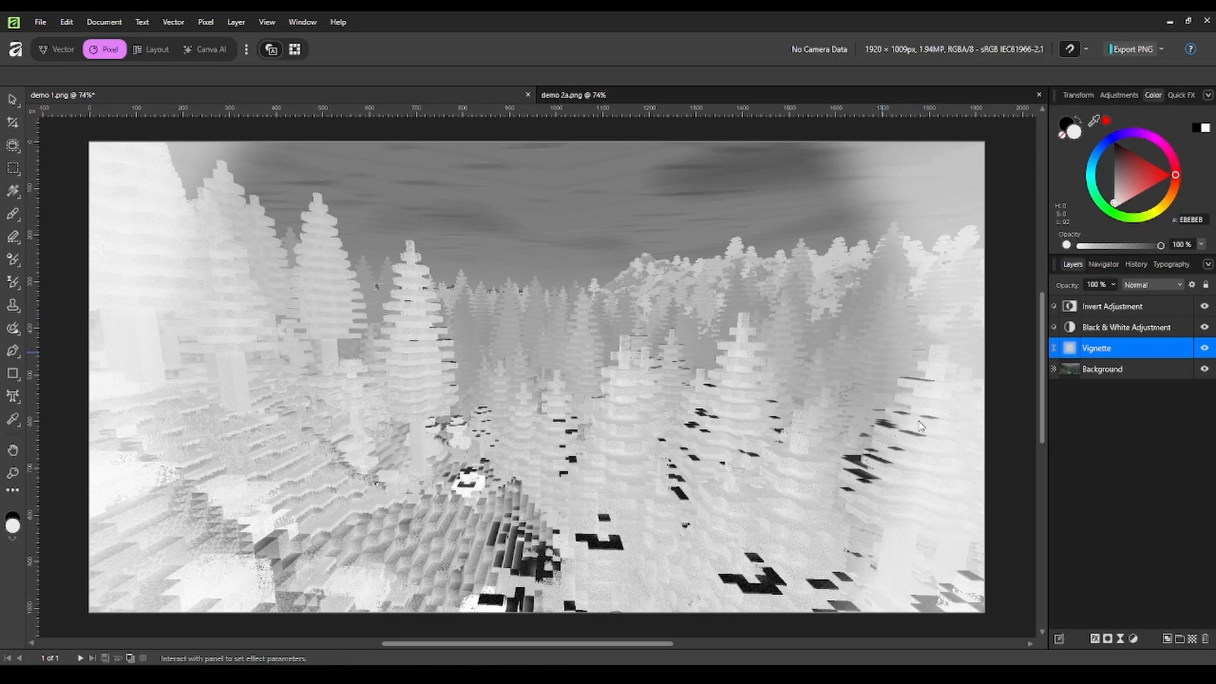
mouse_move(846, 531)
left_mouse_down()
mouse_move(824, 531)
mouse_move(840, 531)
left_mouse_up()
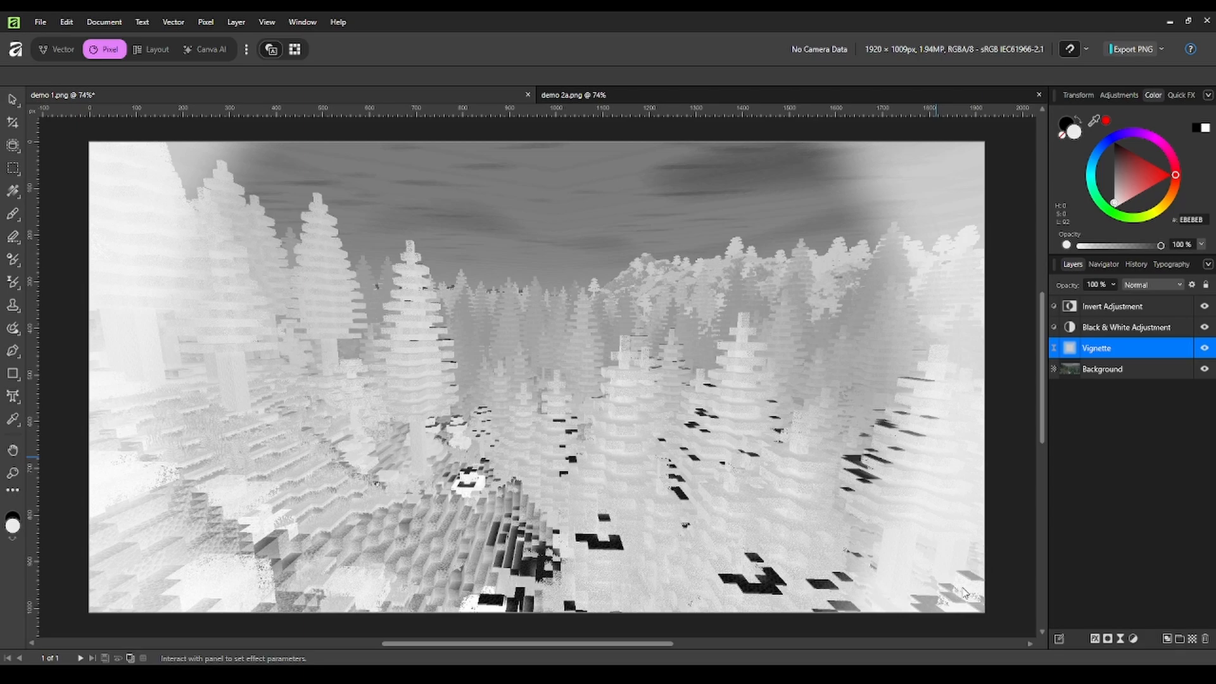
left_click_drag(960, 593, 911, 571)
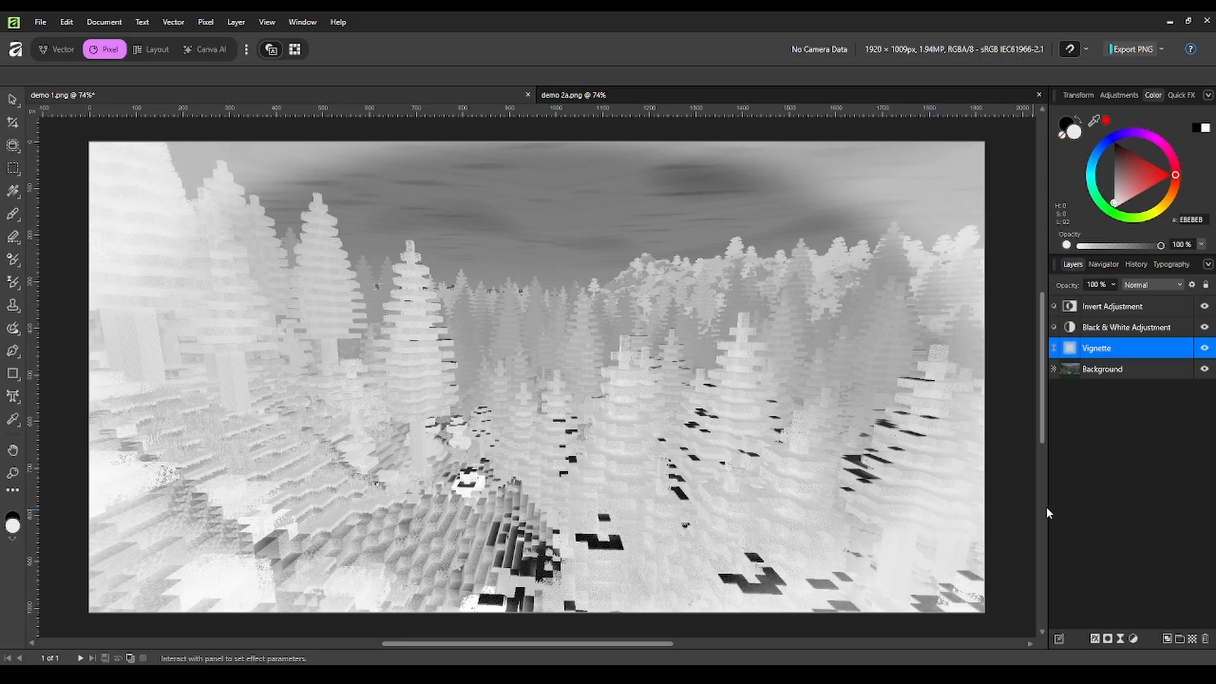
key("v")
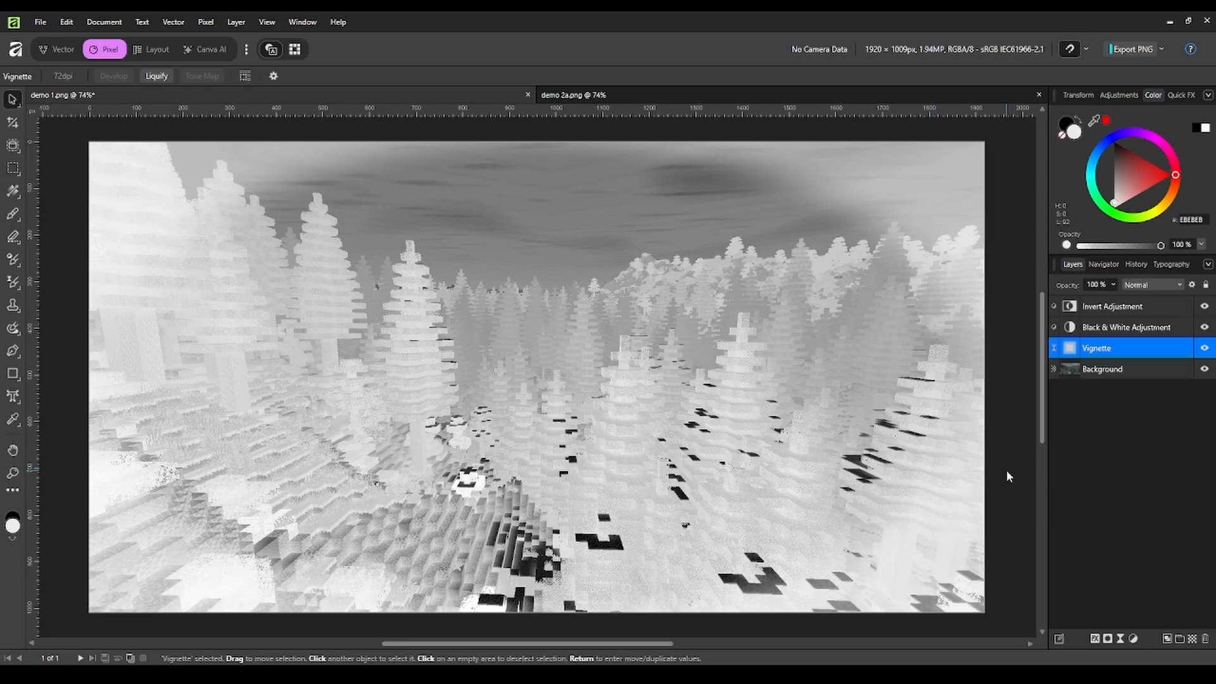
left_click(1206, 349)
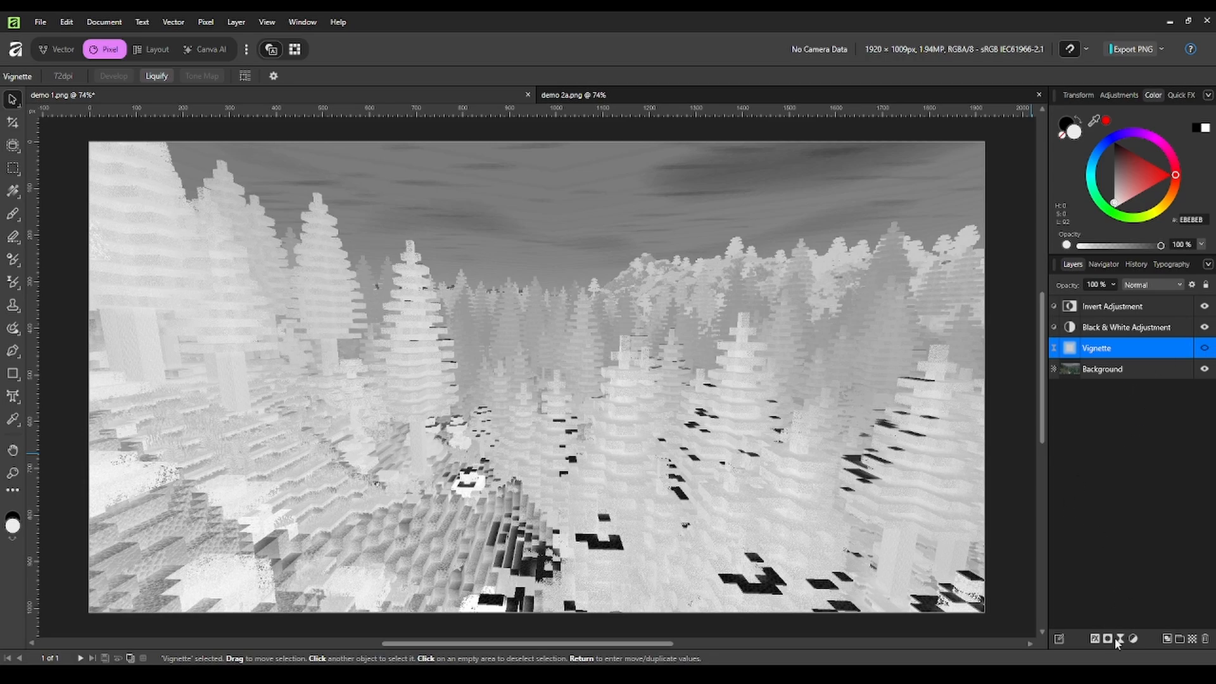
- Add a live Dust & Scratches filter that softens fine detail and move it to the top of the layer stack
left_click(1118, 505)
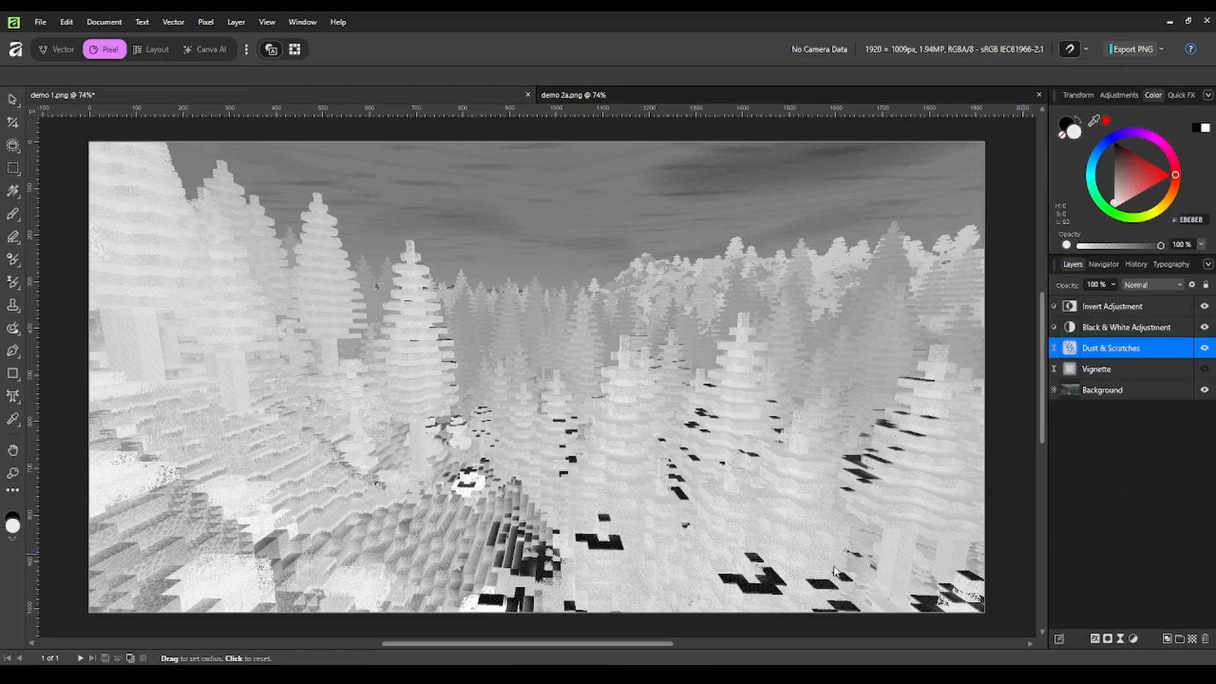
mouse_move(819, 556)
left_mouse_down()
mouse_move(833, 557)
mouse_move(822, 556)
left_mouse_up()
mouse_move(739, 518)
left_mouse_down()
mouse_move(760, 515)
mouse_move(735, 518)
left_mouse_up()
key("v")
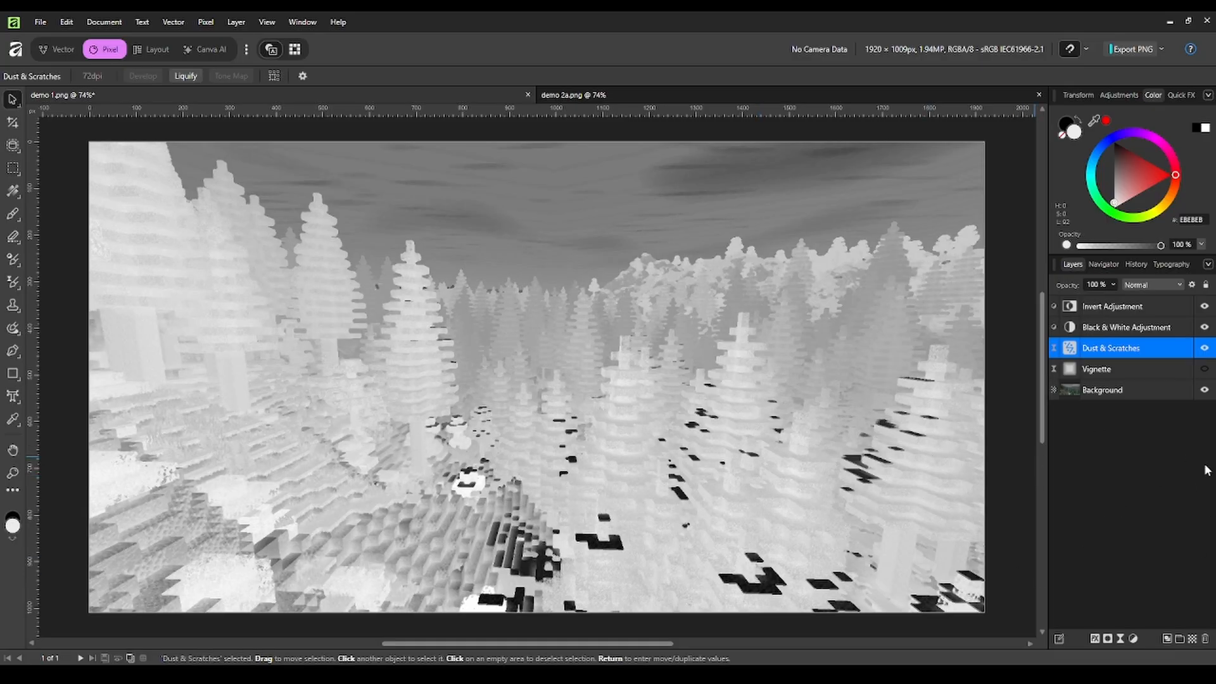
left_click(1128, 489)
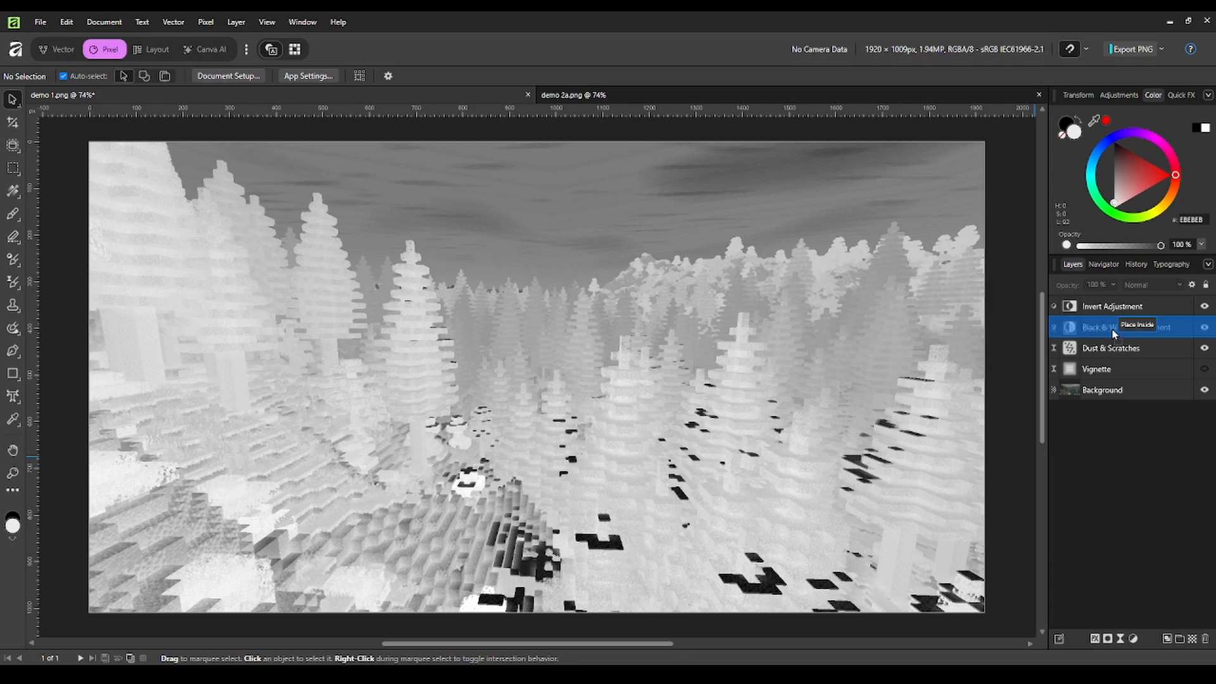
left_click_drag(1115, 304, 1114, 302)
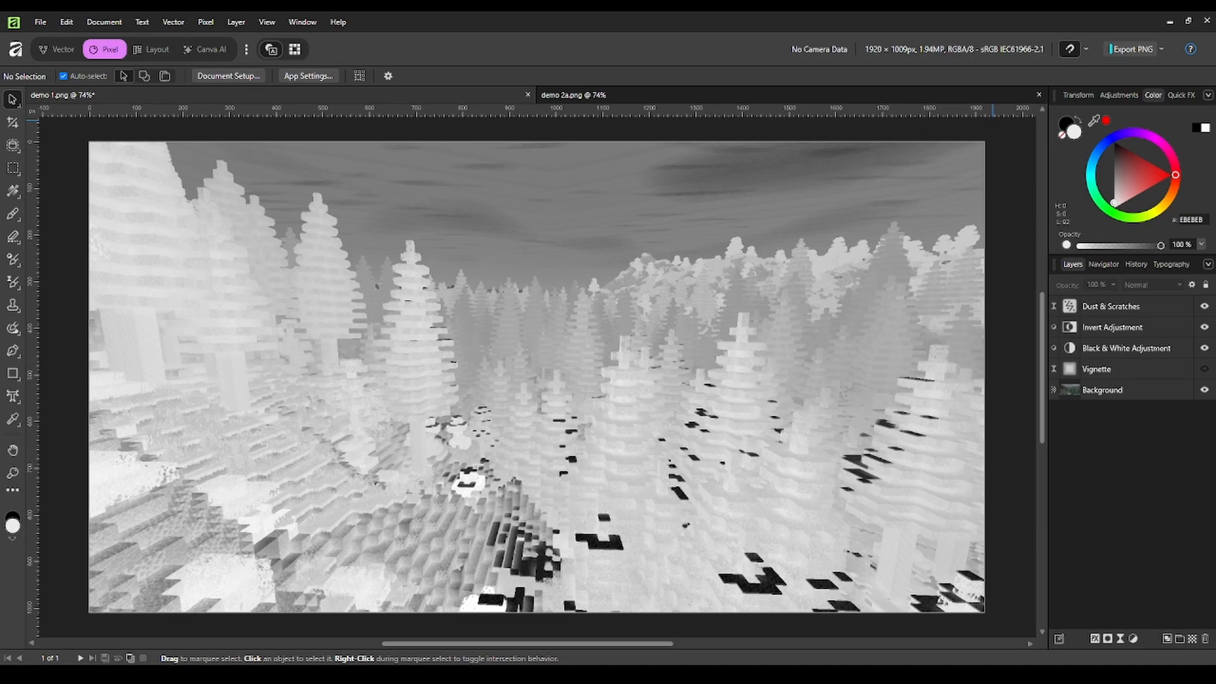
- Paste the Texturelabs_Paper_329L.jpg paper texture and scale it down to 46%, aligned with the canvas's top-left corner
key("ctrl+v")
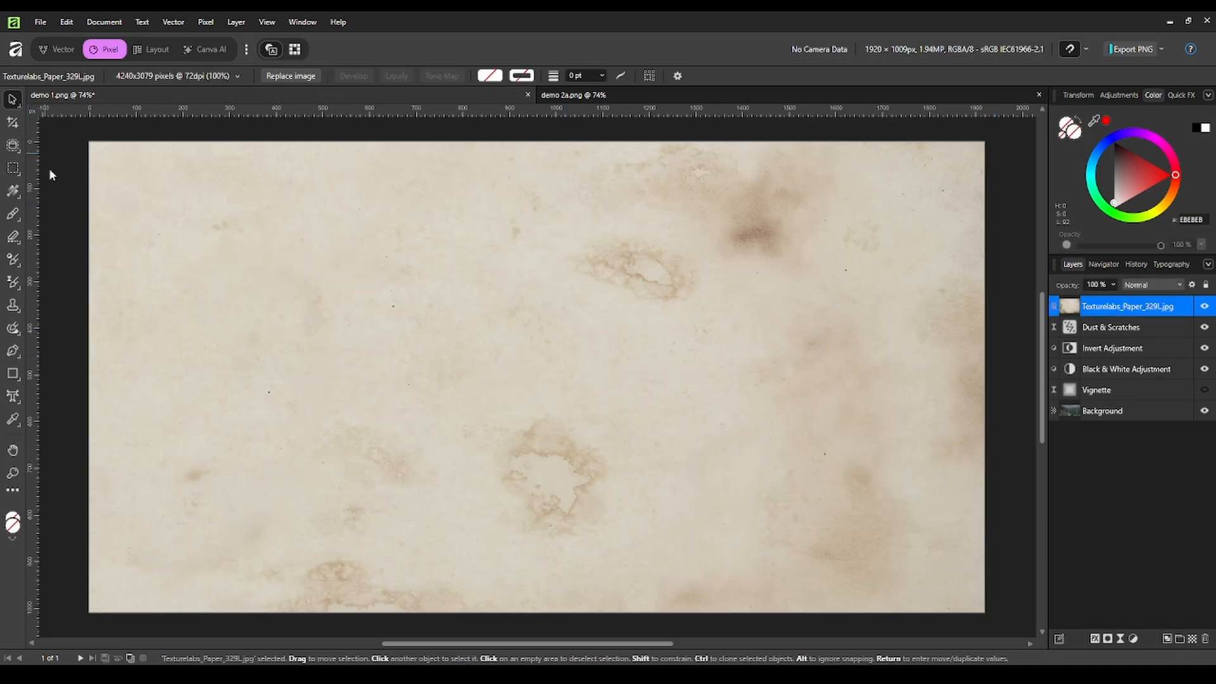
left_click_drag(253, 253, 571, 525)
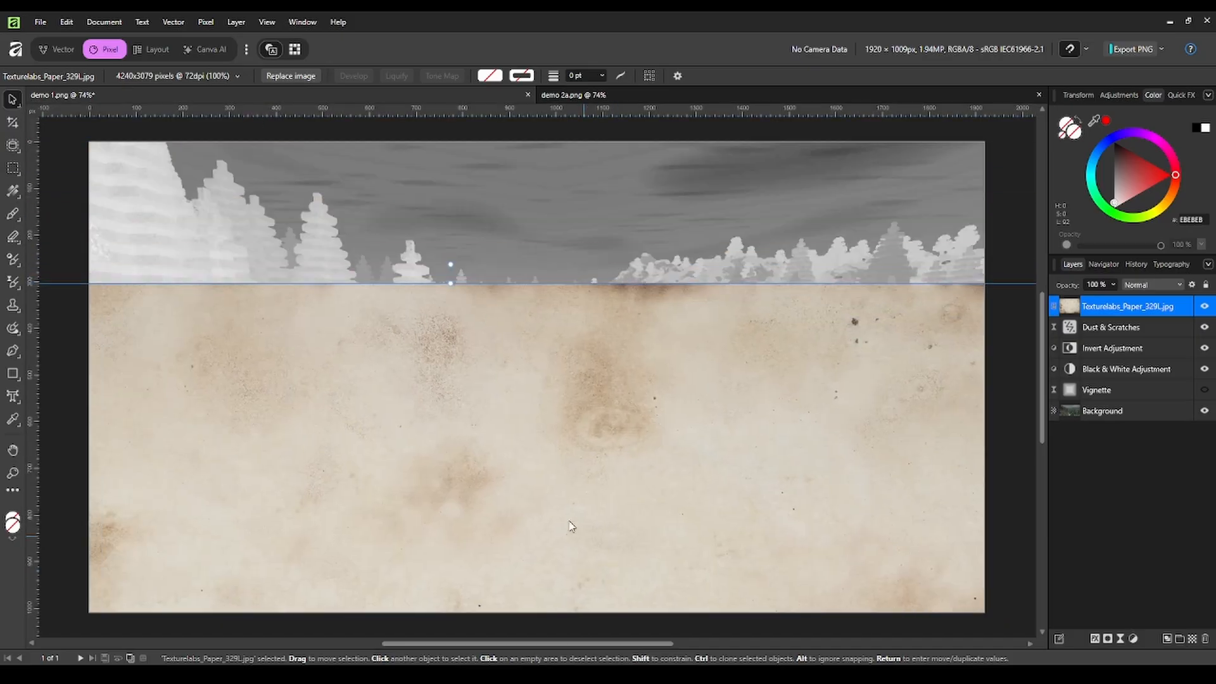
left_click_drag(454, 429, 805, 420)
left_click_drag(304, 405, 841, 496)
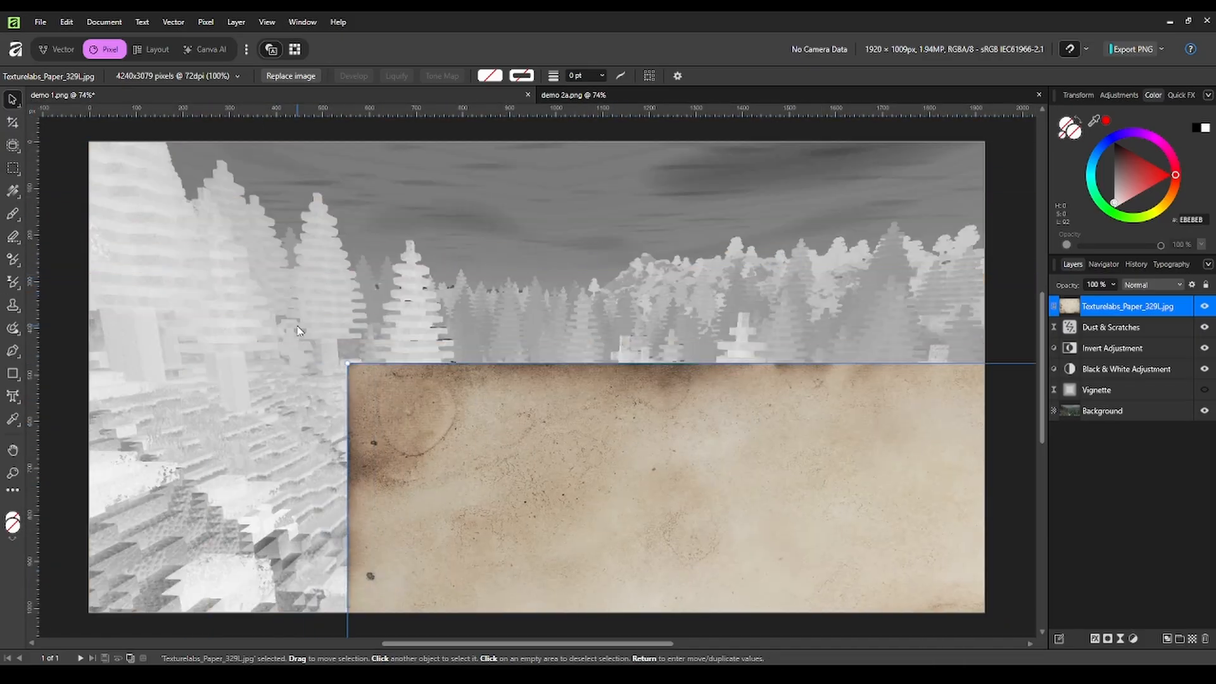
left_click_drag(347, 364, 572, 527)
left_click_drag(707, 565, 293, 187)
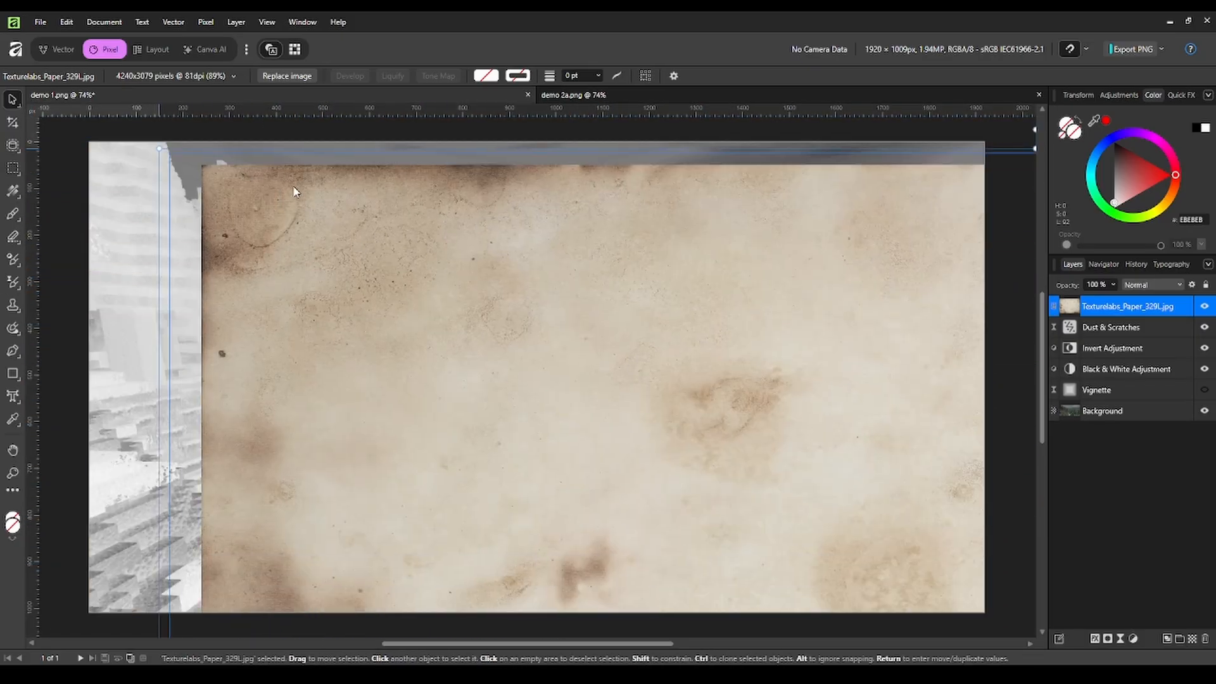
left_click_drag(159, 149, 557, 438)
left_click_drag(622, 519, 180, 264)
left_click_drag(68, 176, 561, 470)
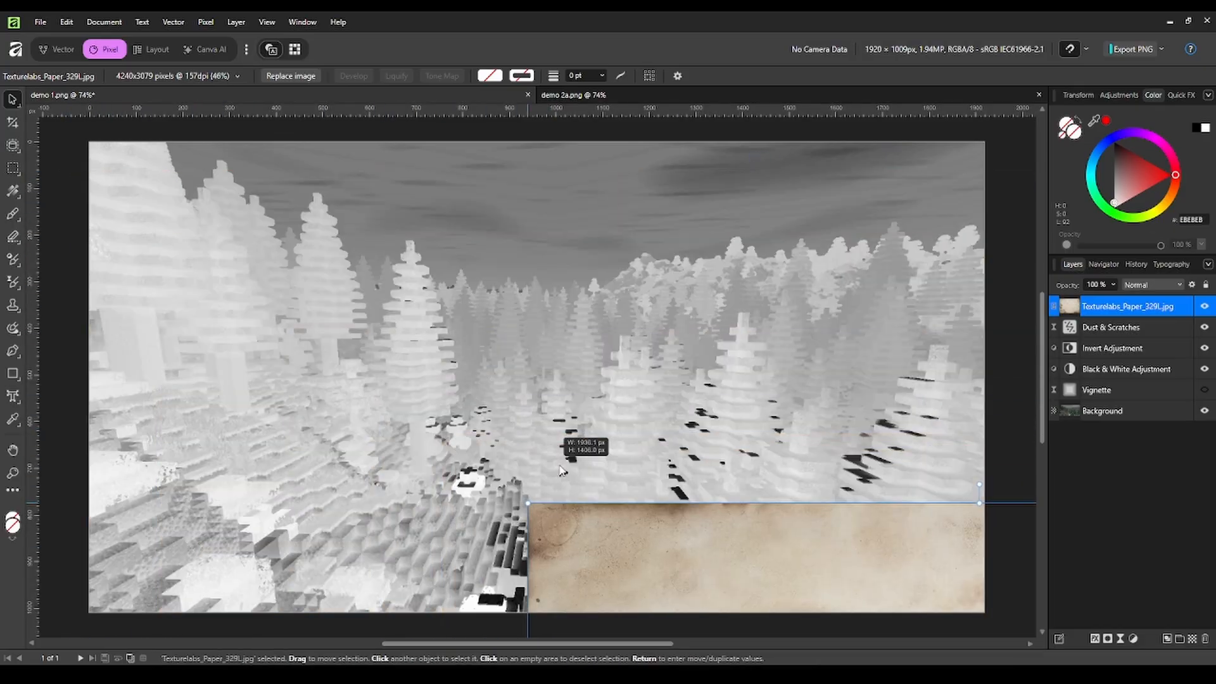
left_click_drag(653, 551, 214, 192)
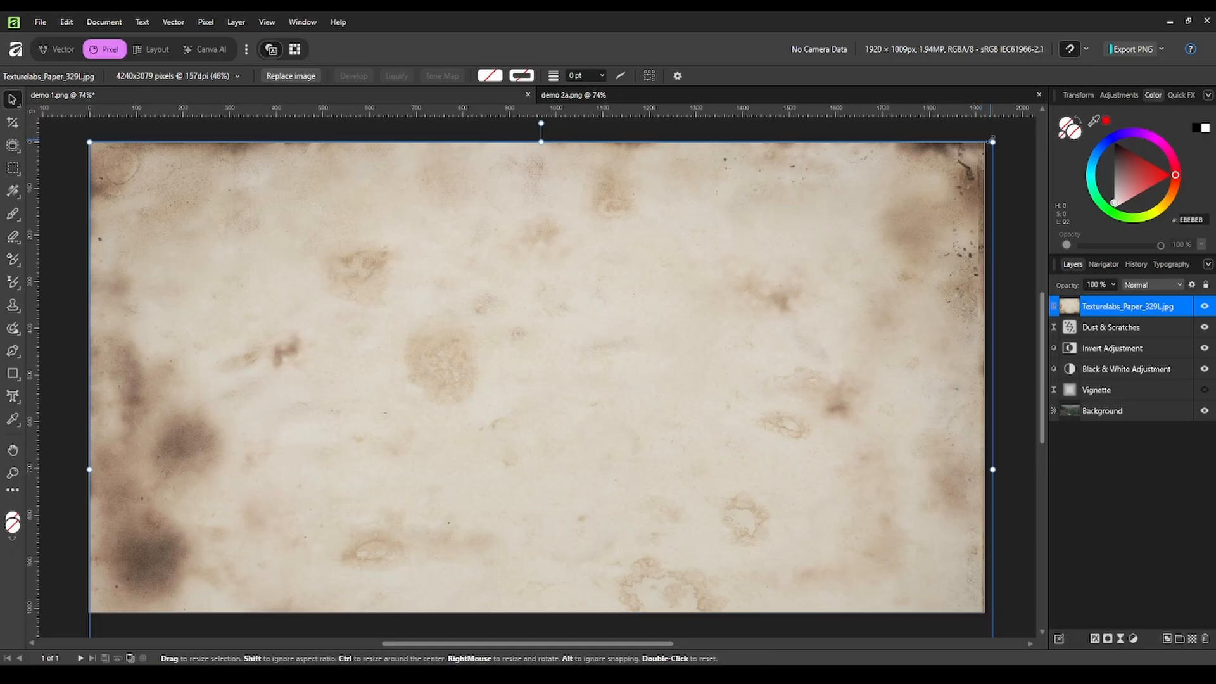
- Fit the paper texture to the full canvas width at 45% scale, centred vertically on the canvas
left_click_drag(992, 141, 728, 256)
left_click_drag(511, 415, 497, 264)
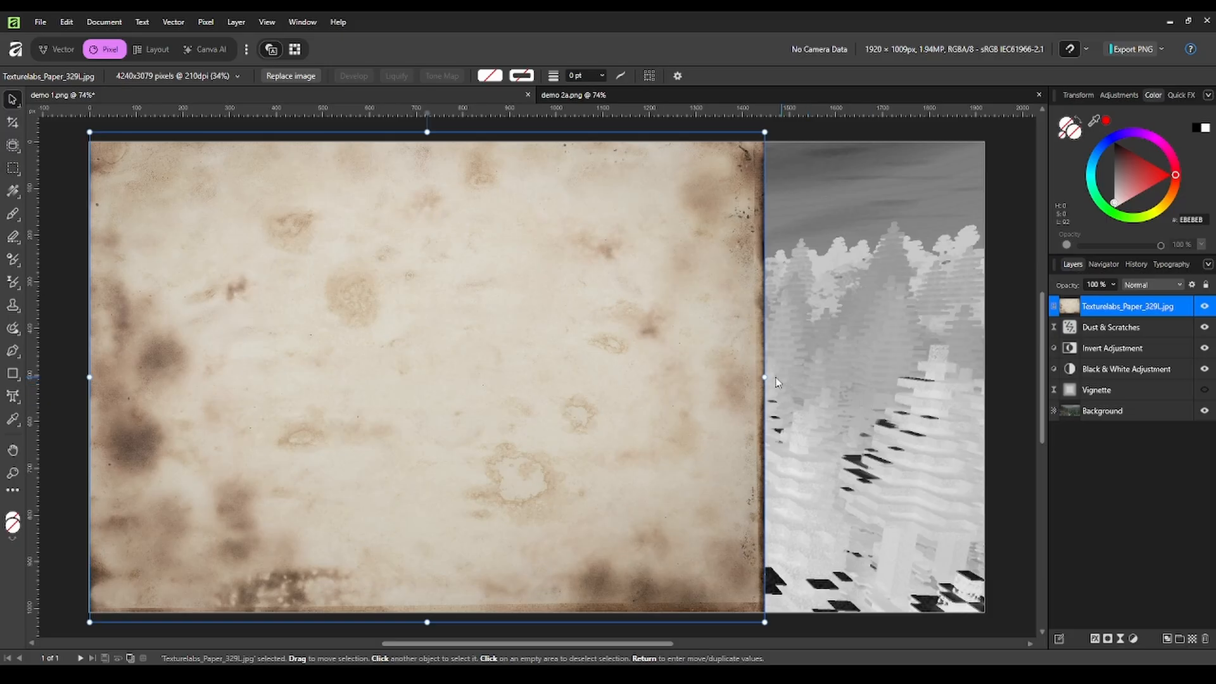
left_click_drag(764, 376, 986, 378)
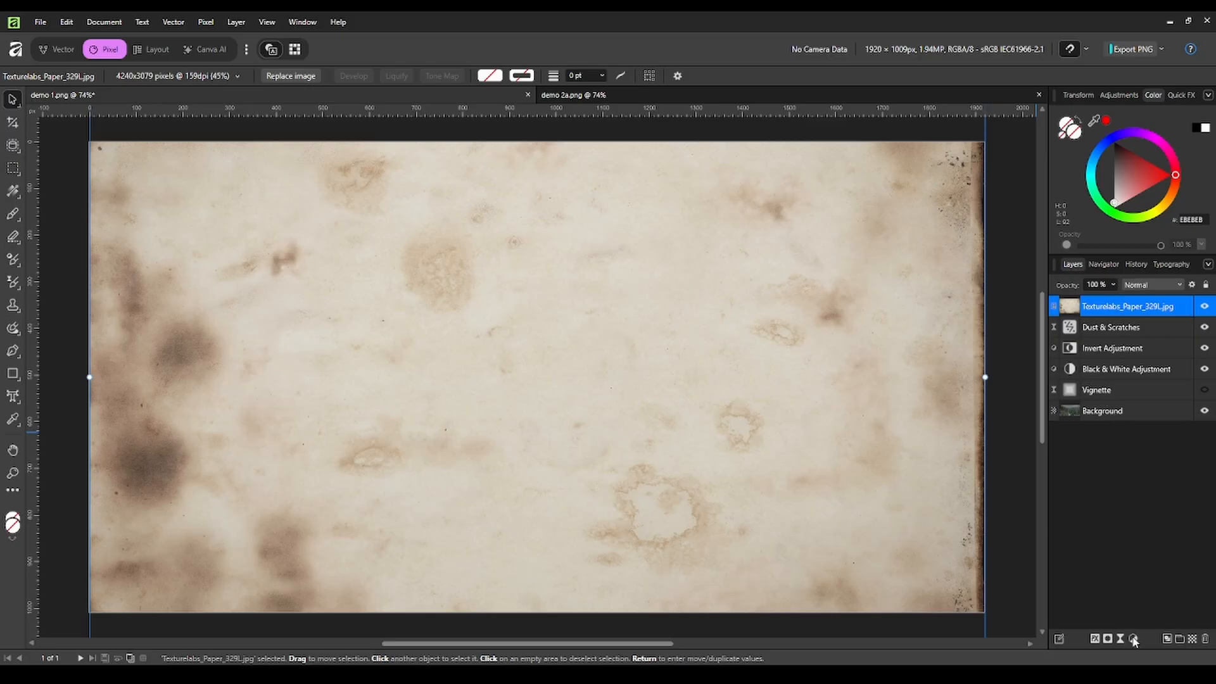
- Merge a Black & White adjustment into the paper texture and set the merged layer's blend mode to Negation
key("ctrl+alt+shift+b")
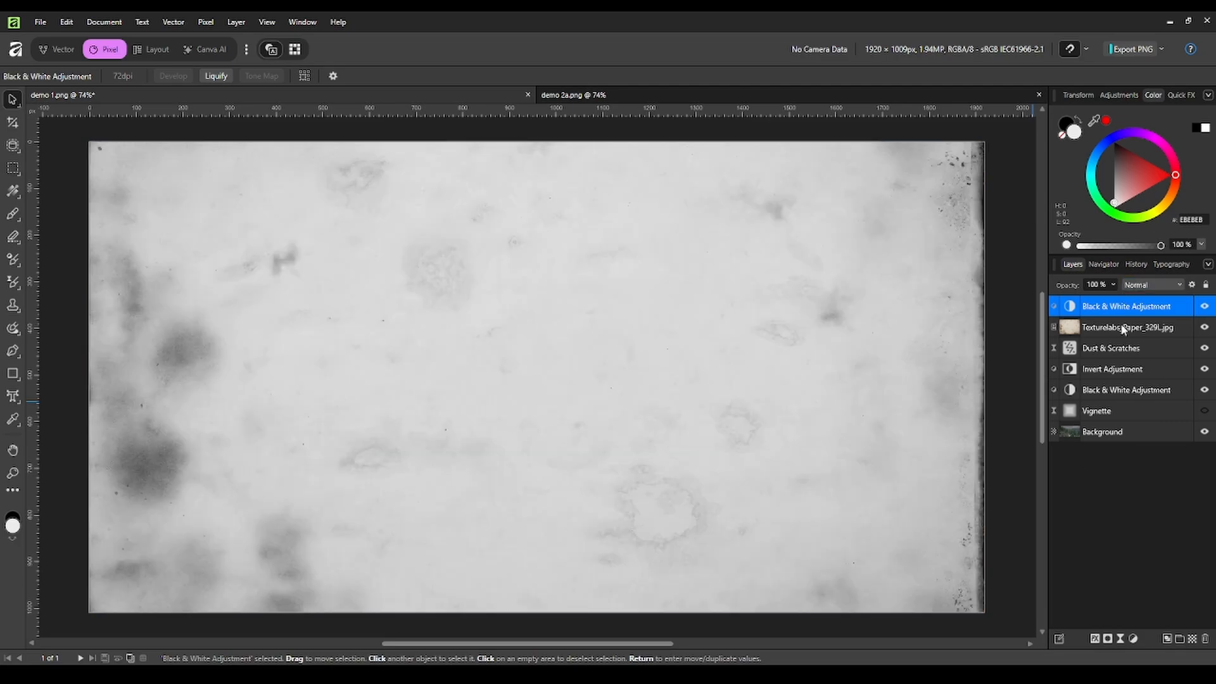
left_click(1122, 328, "shift")
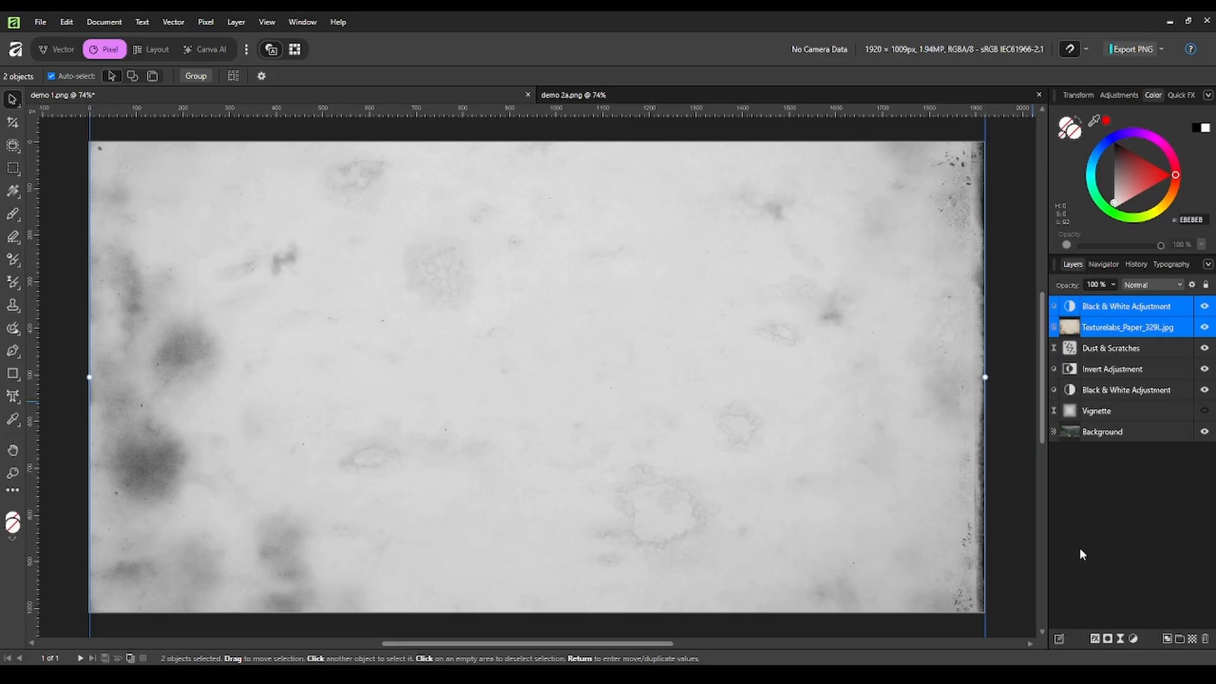
key("ctrl+e")
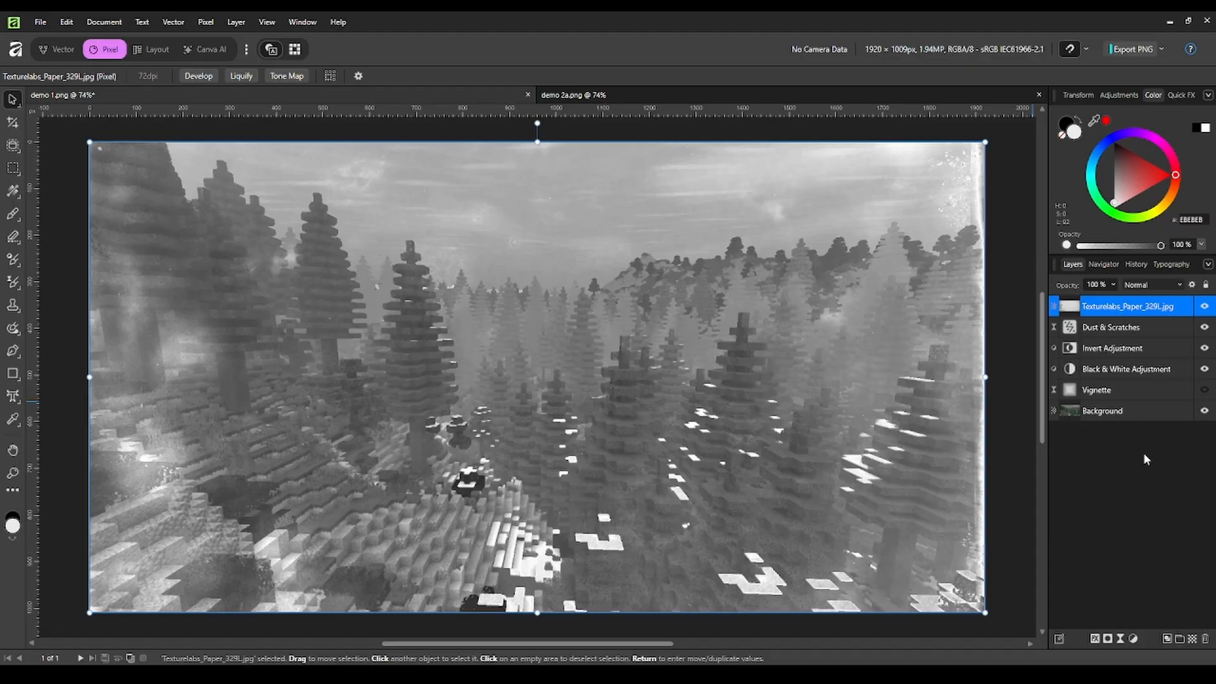
left_click(1131, 526)
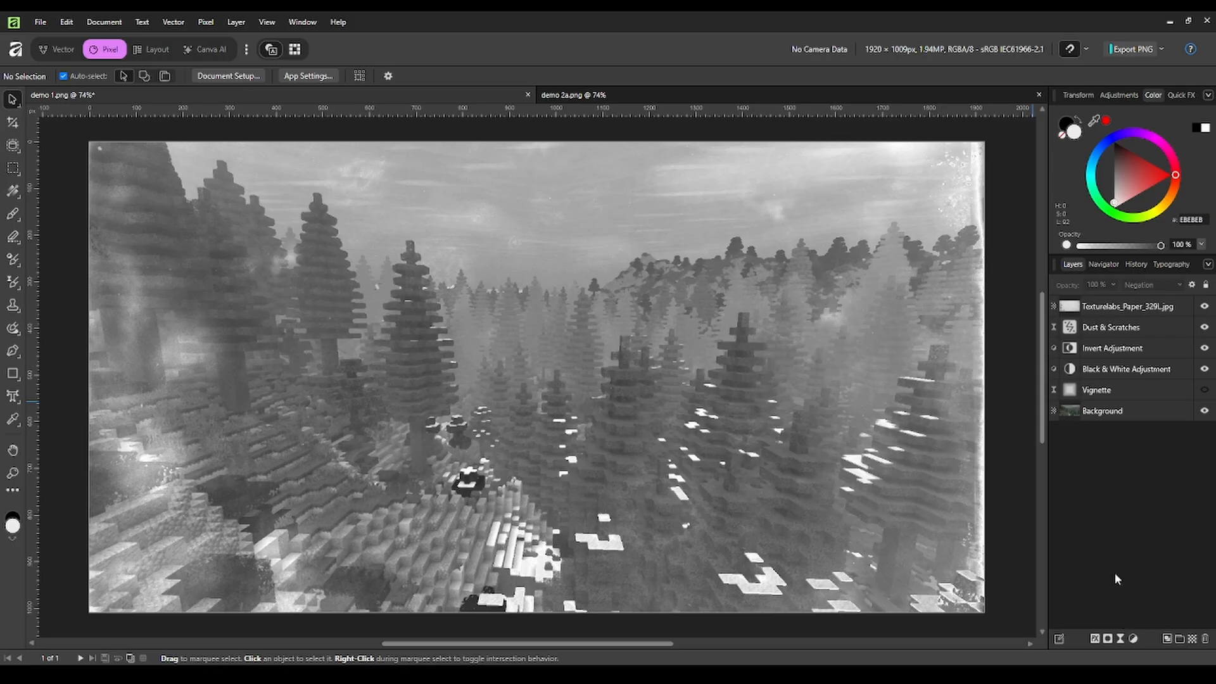
- Add a second live Vignette filter above the paper texture to darken the corners and edges of the image
left_click(1117, 523)
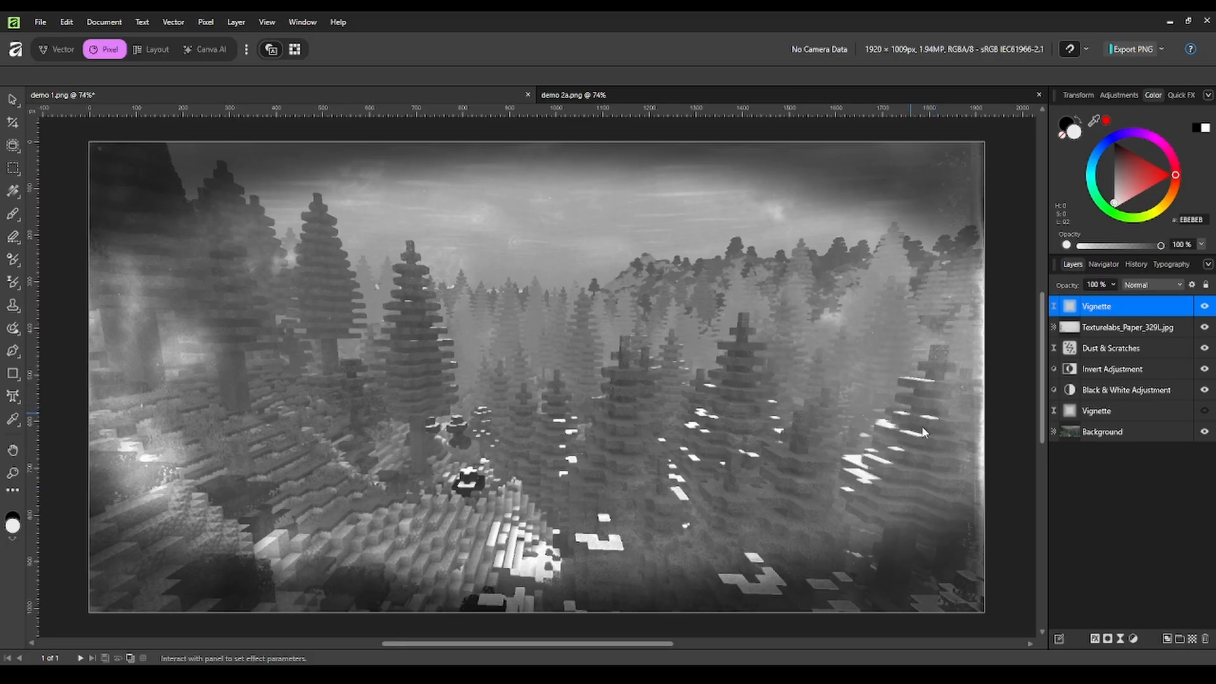
key("v")
left_click(1161, 523)
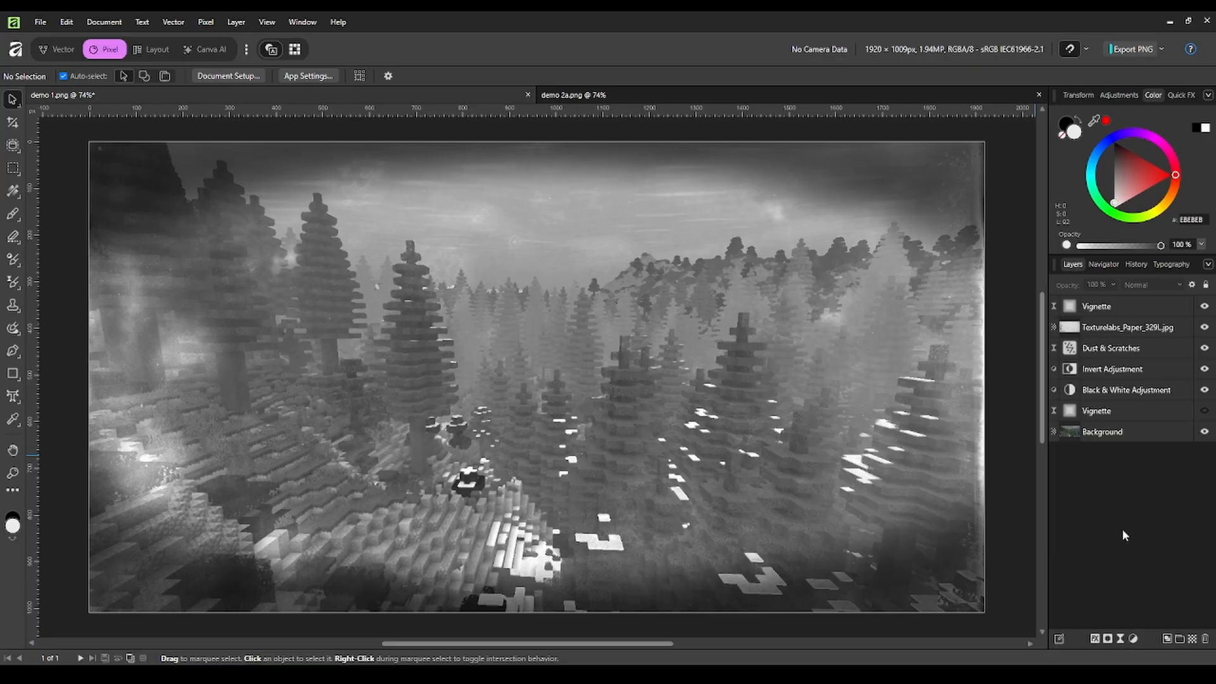
- Add a live Add Noise filter at the top of the layer stack to give the whole image light grain
left_click(1127, 467)
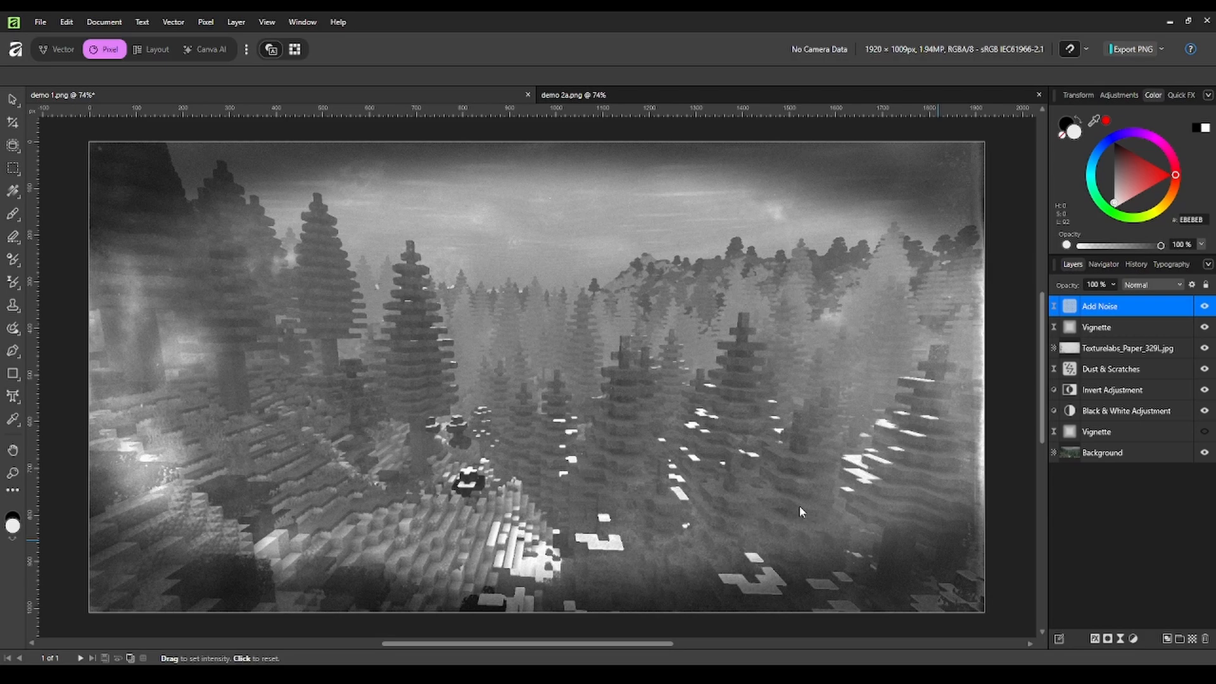
key("v")
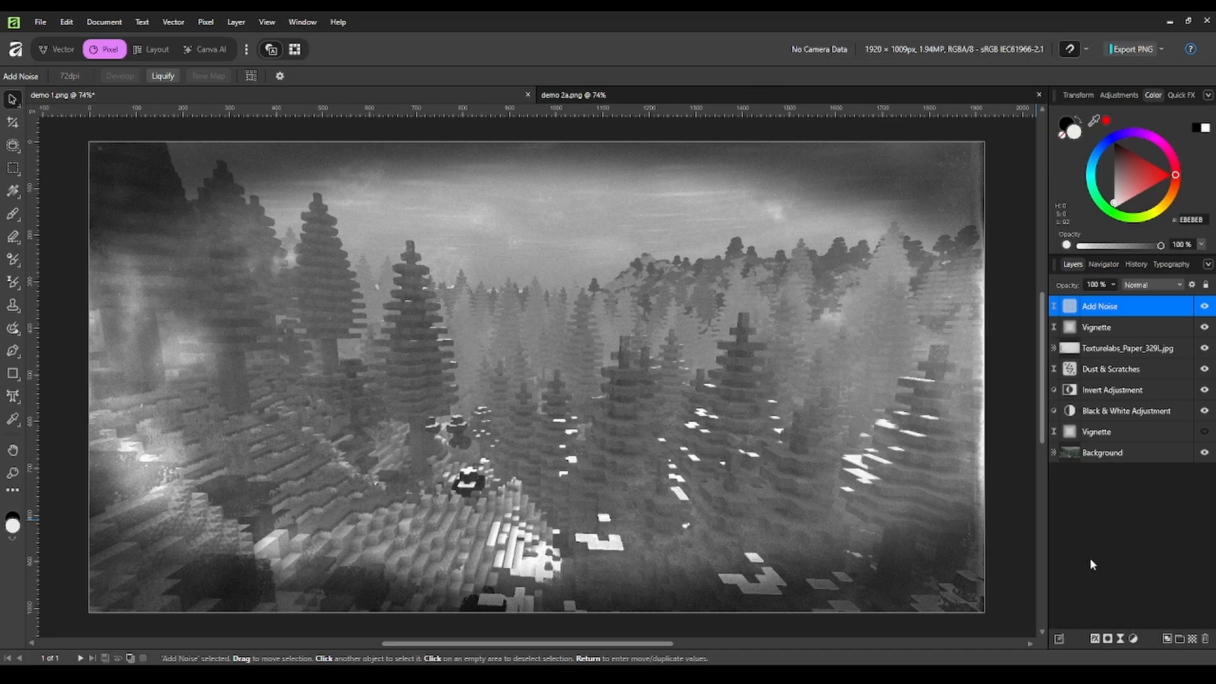
left_click(1106, 513)
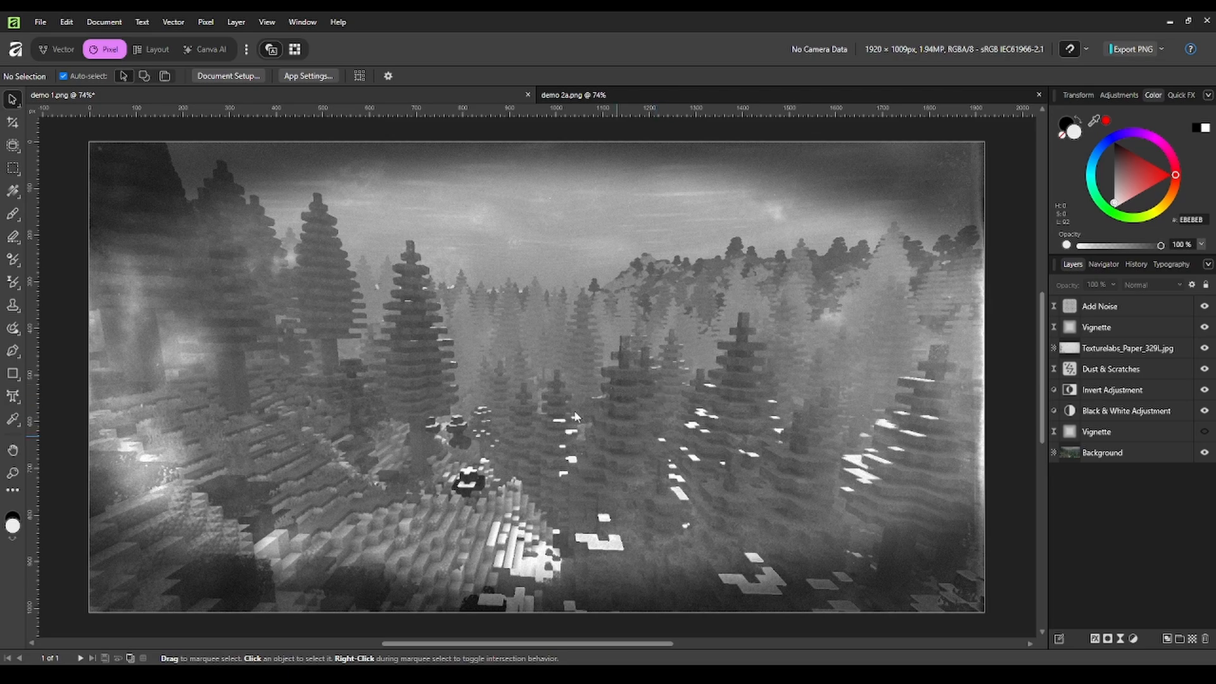
- Switch to the demo 2a.png document and add a Black & White adjustment above its Background layer
left_click(601, 93)
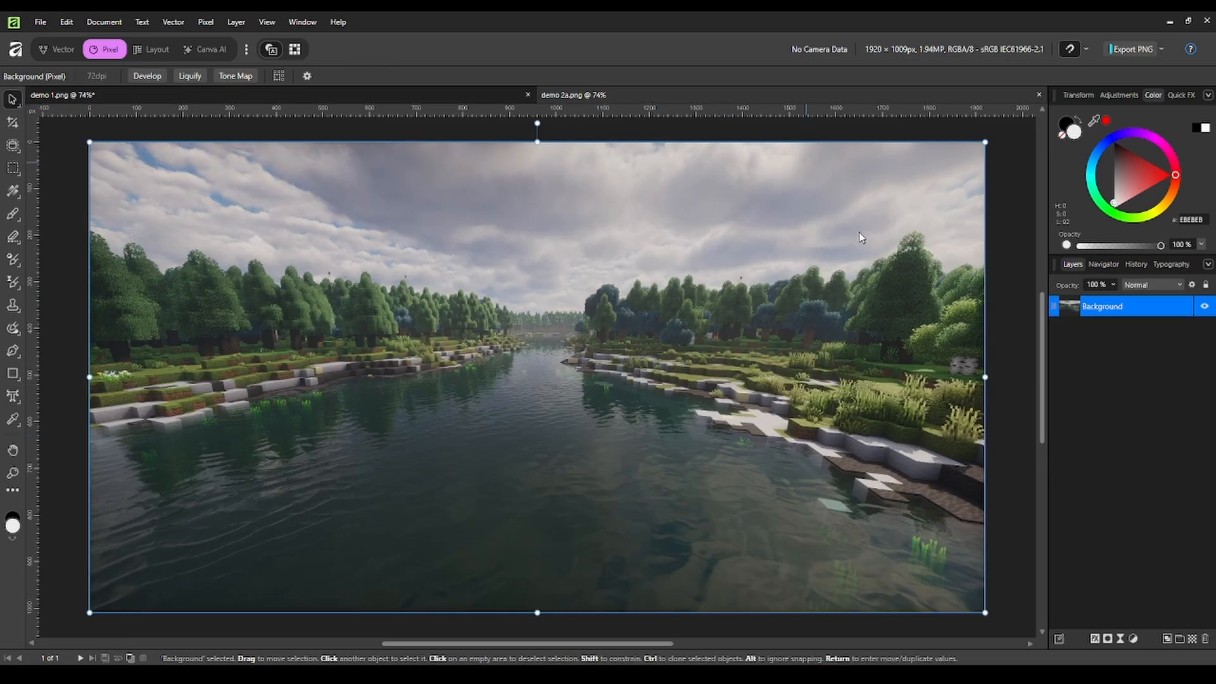
left_click(1051, 517)
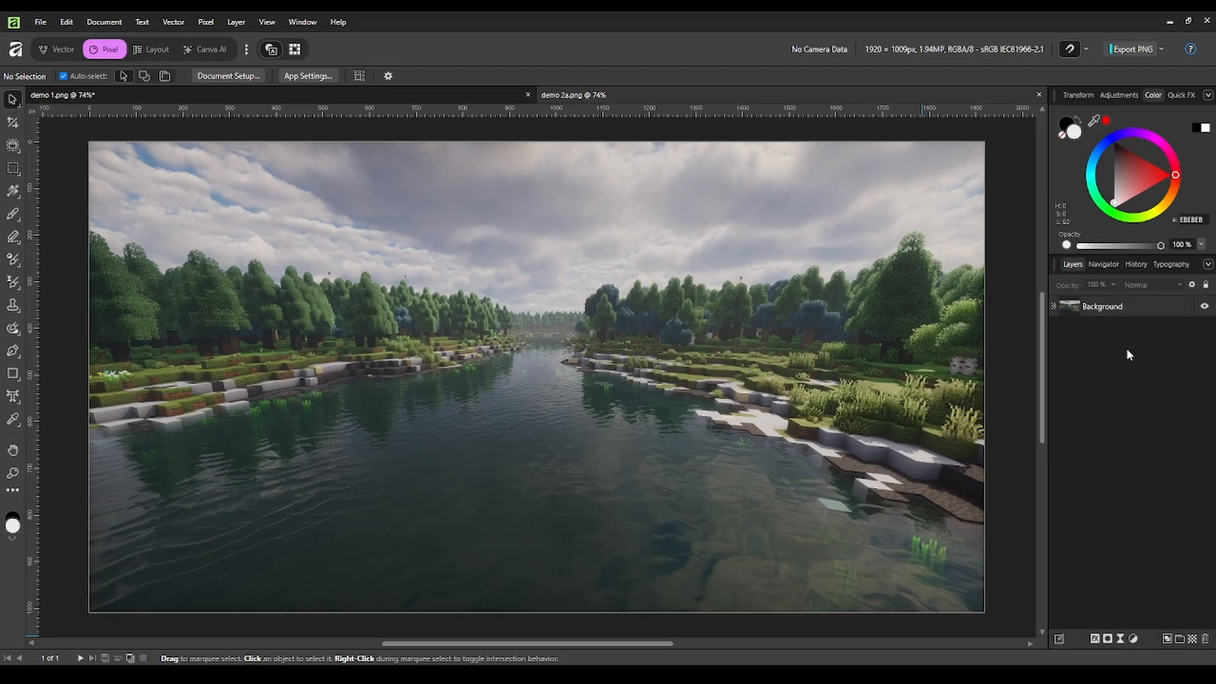
key("ctrl+alt+shift+b")
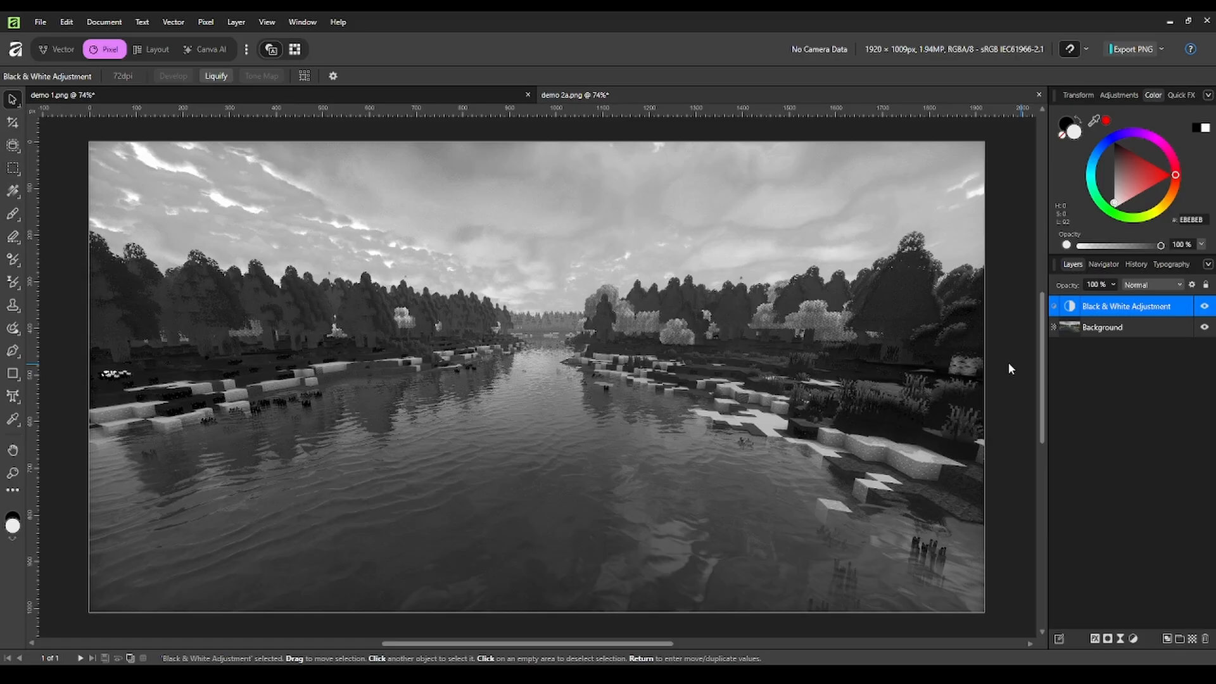
left_click(1129, 487)
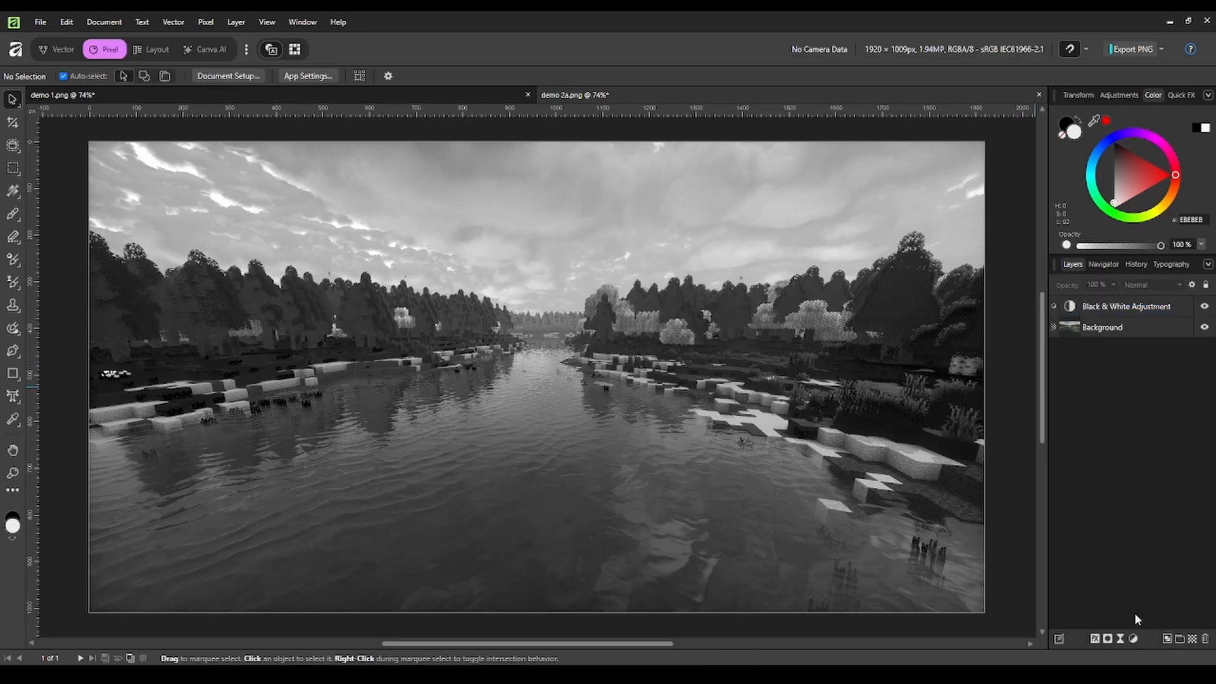
- Add an Invert adjustment and a live Dust & Scratches filter above the Black & White adjustment
key("ctrl+i")
left_click(1109, 498)
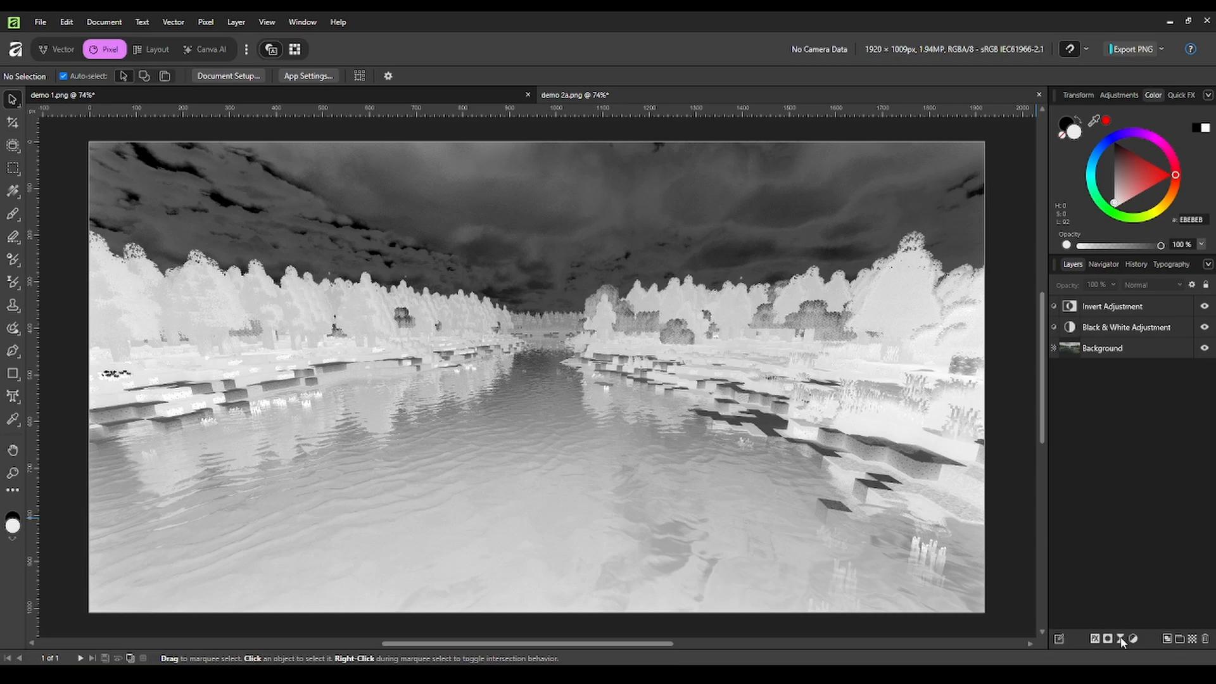
left_click(1117, 499)
left_click_drag(732, 515, 738, 519)
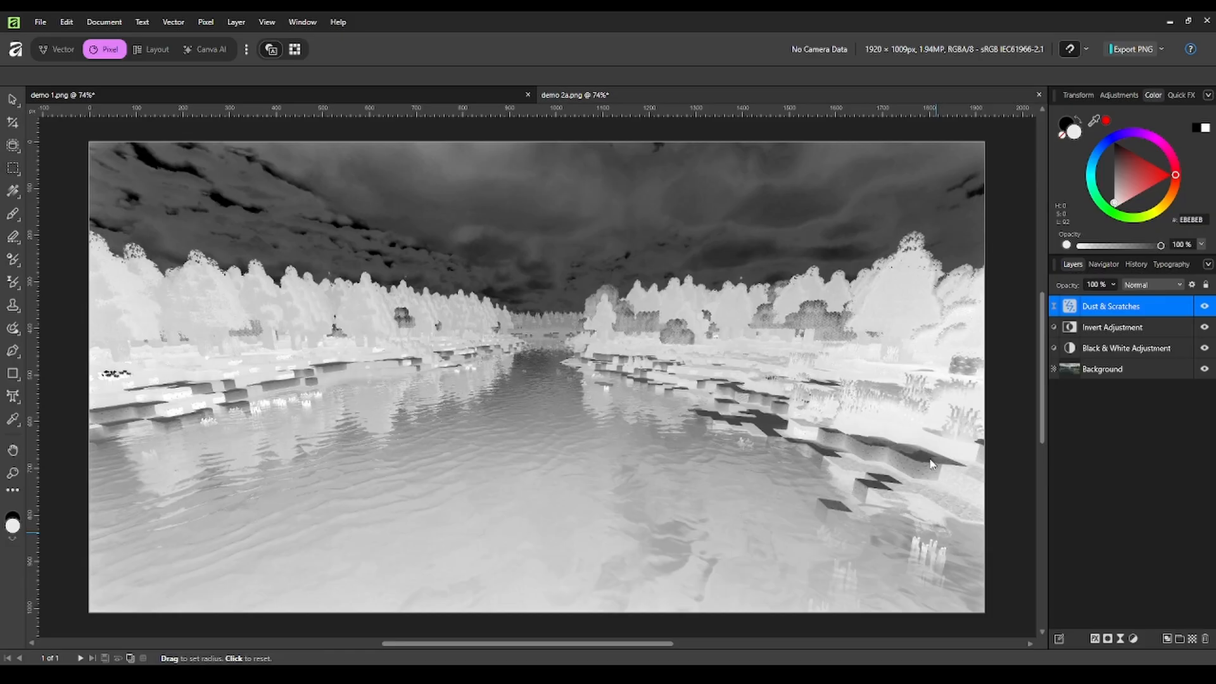
key("v")
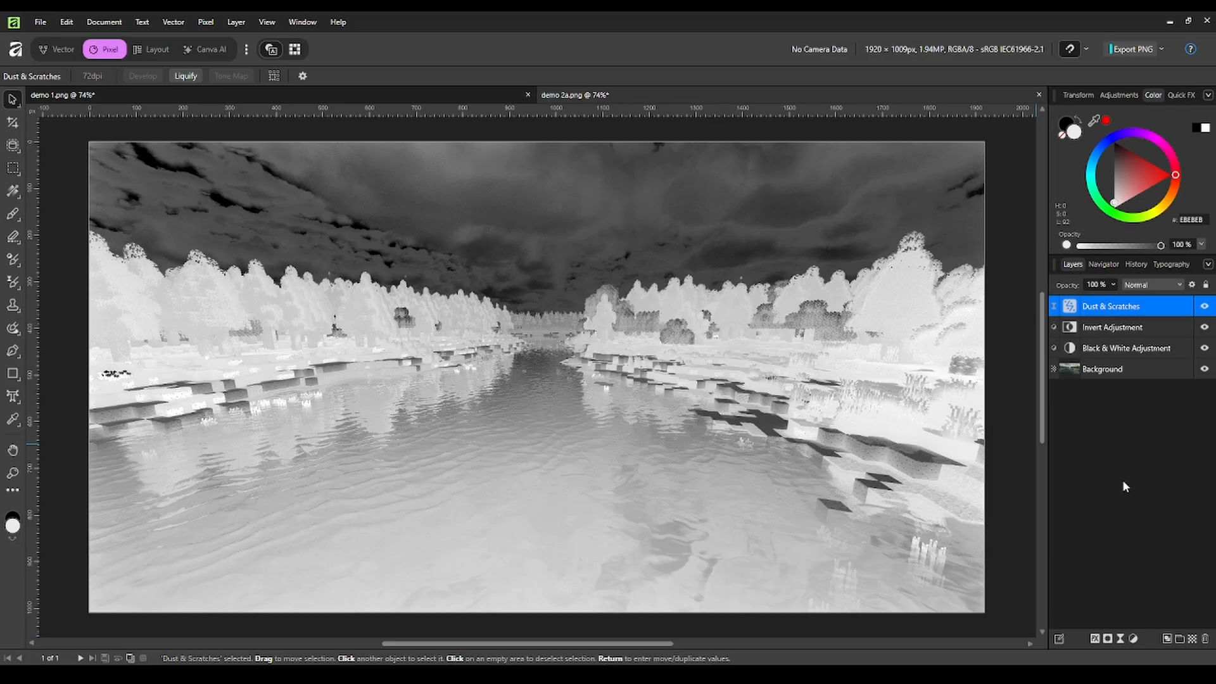
- Group the Dust & Scratches, Invert, Black & White and Background layers instead of merging them, and check the group's contents
left_click(1117, 329, "shift")
left_click(1120, 349, "shift")
left_click(1116, 370, "shift")
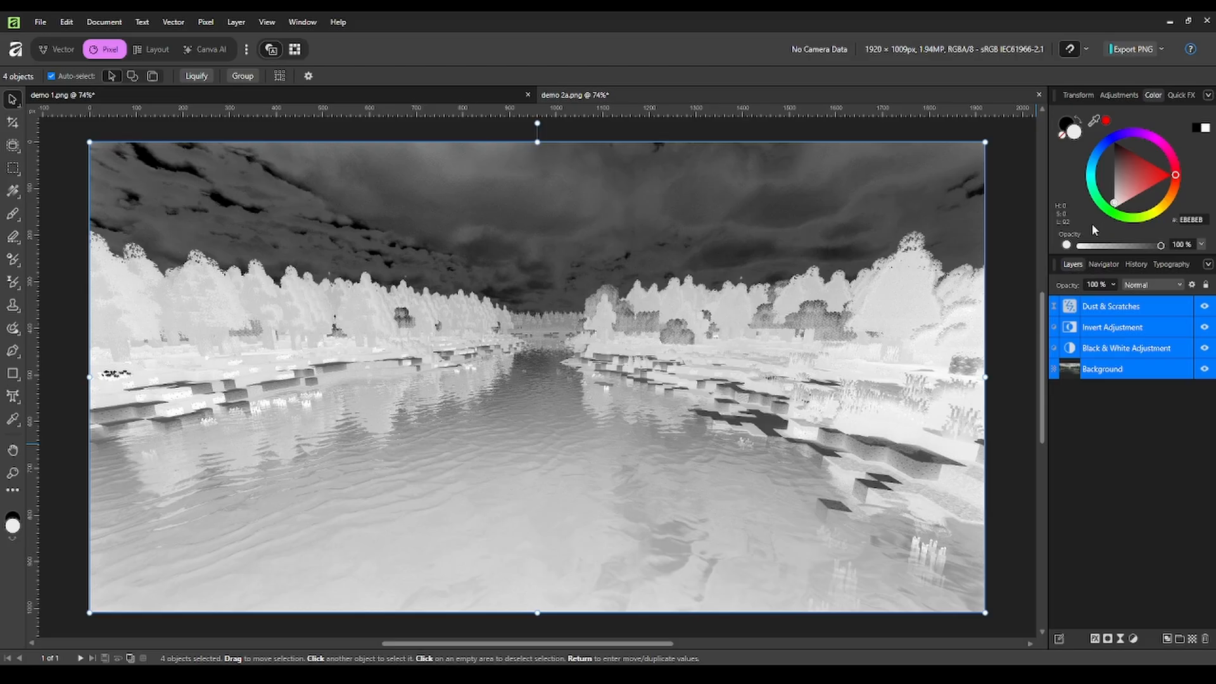
key("ctrl+e")
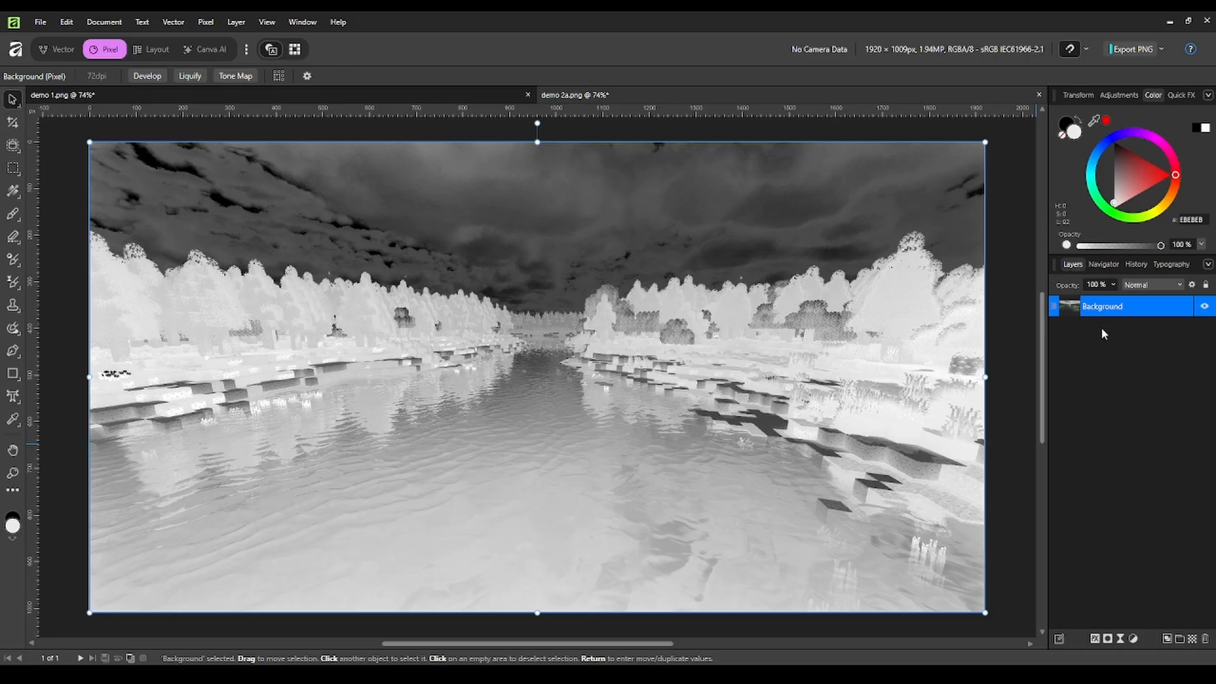
key("ctrl+z")
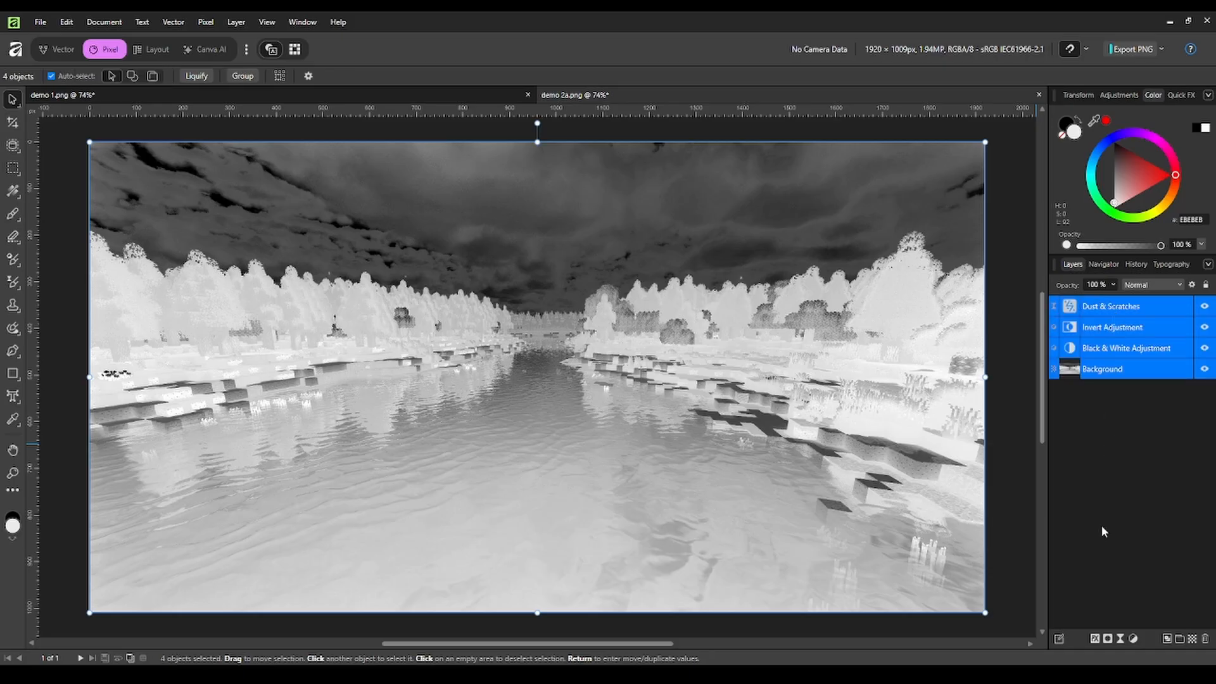
key("ctrl+g")
left_click(1136, 395)
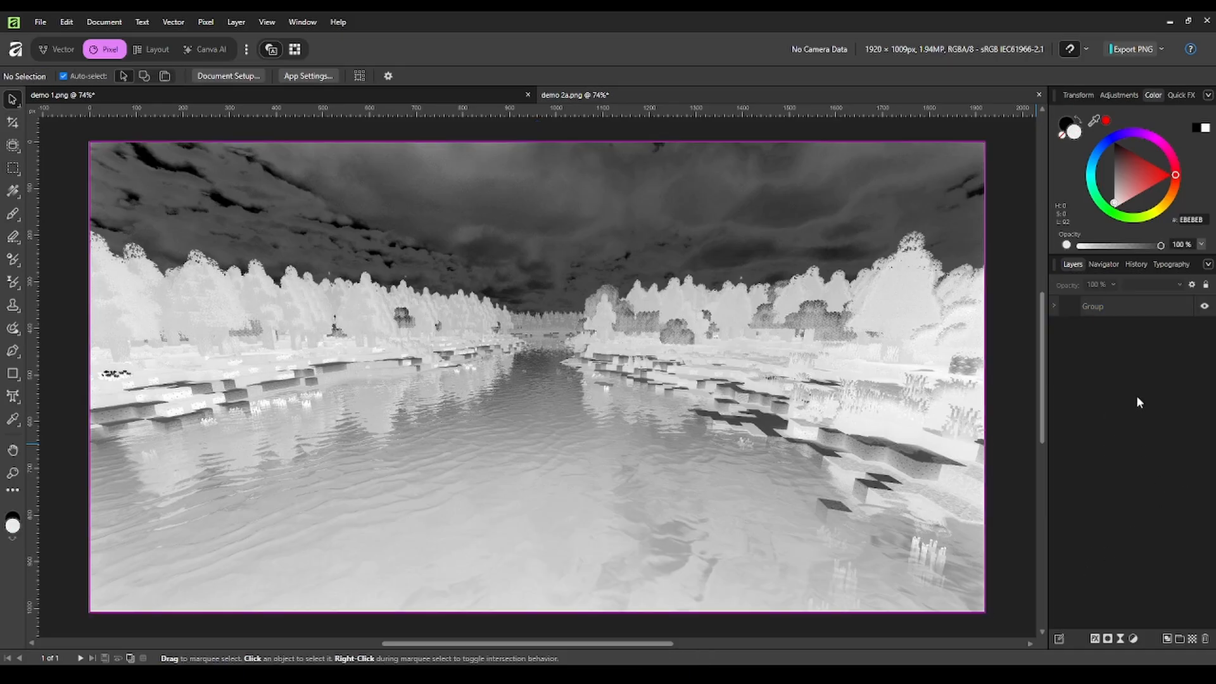
left_click(1054, 305)
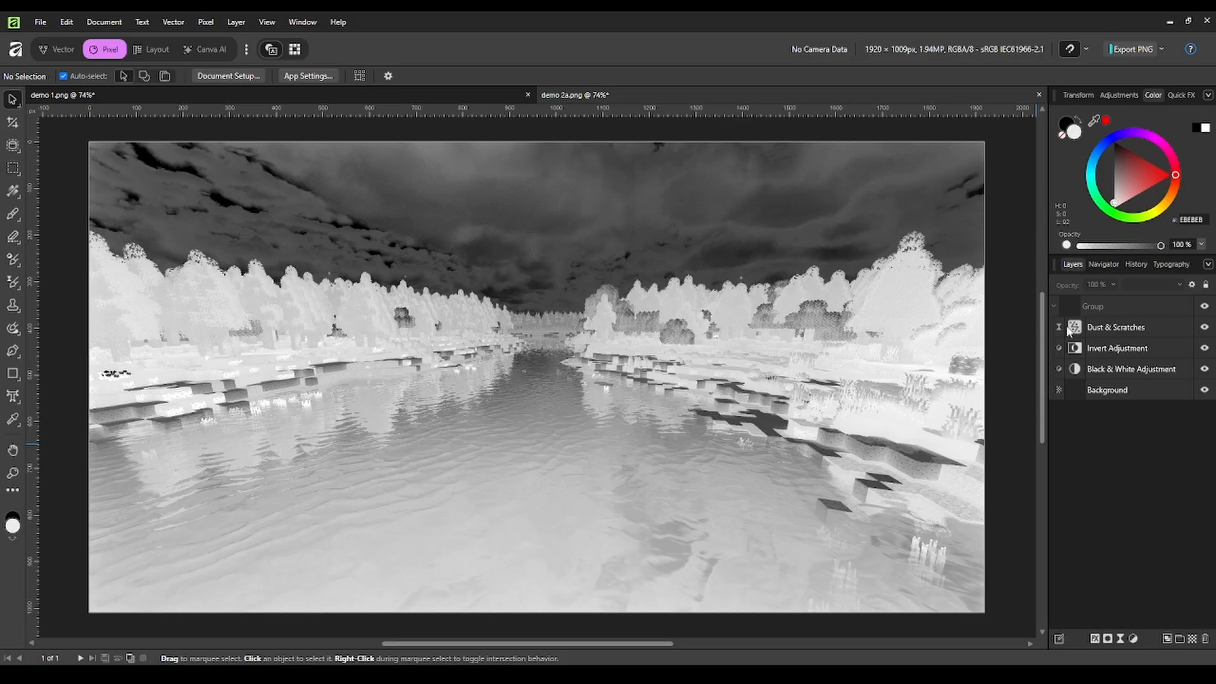
left_click(1054, 306)
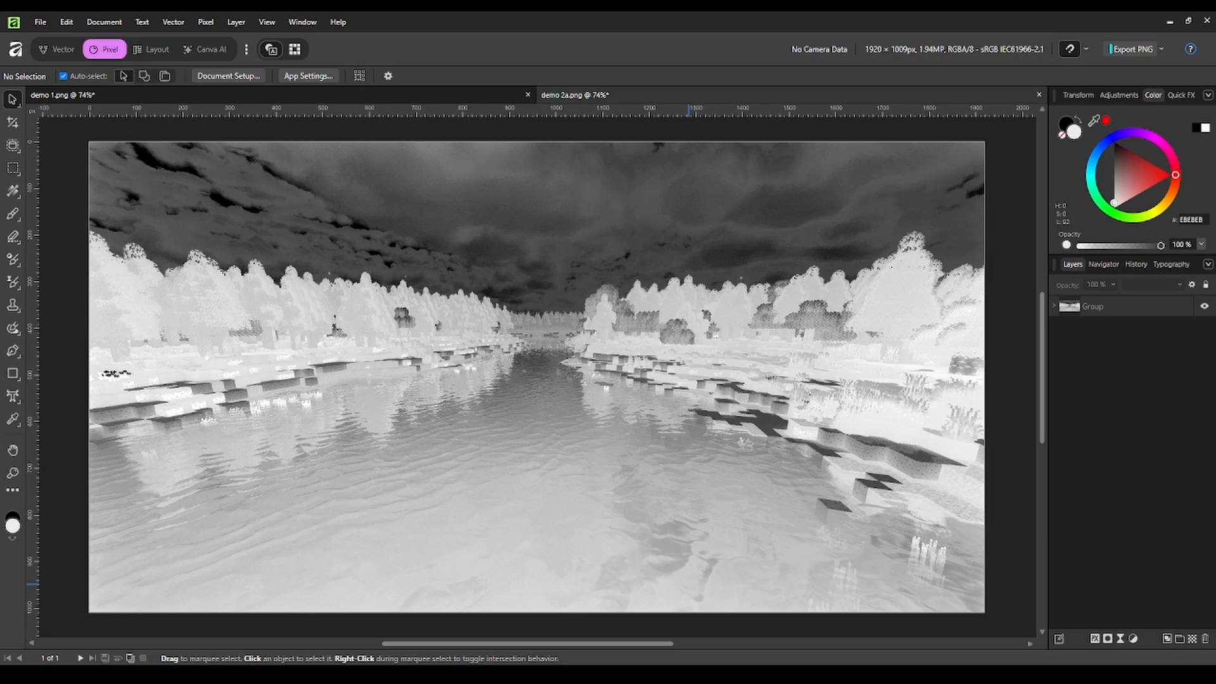
- Place demo 2b.png above the group, align it with the full canvas and compare it with the image underneath
left_click_drag(689, 584, 704, 589)
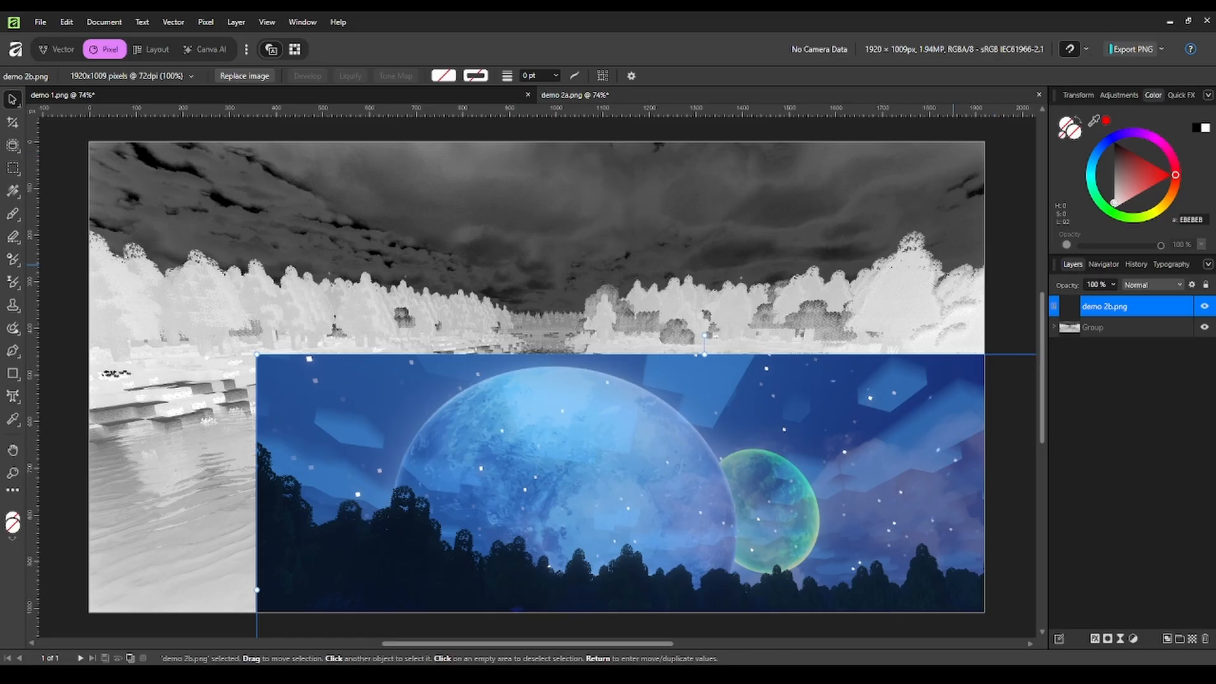
left_click_drag(796, 521, 628, 308)
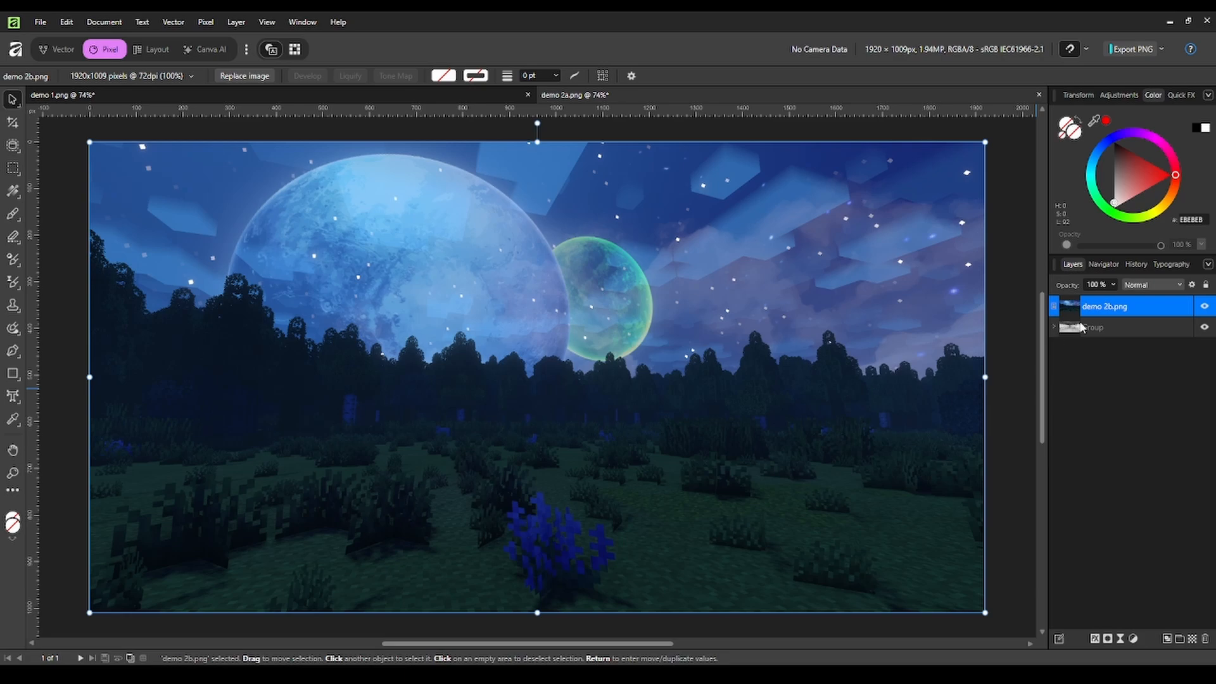
left_click(1205, 306)
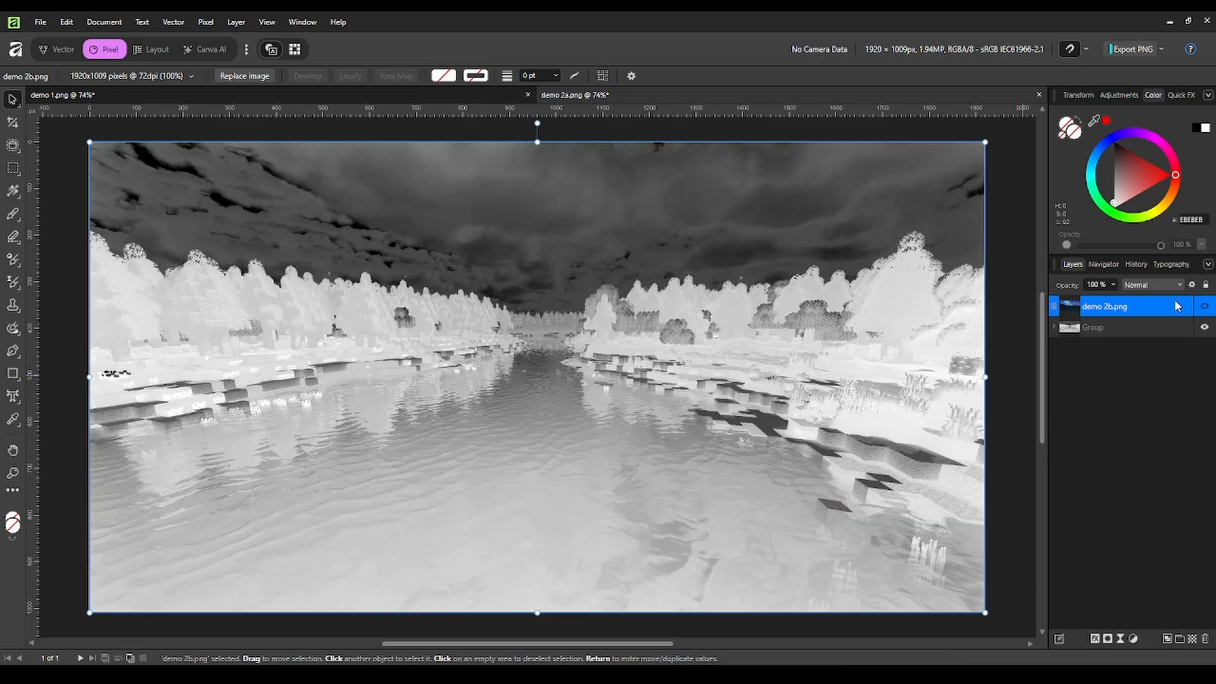
left_click(1205, 306)
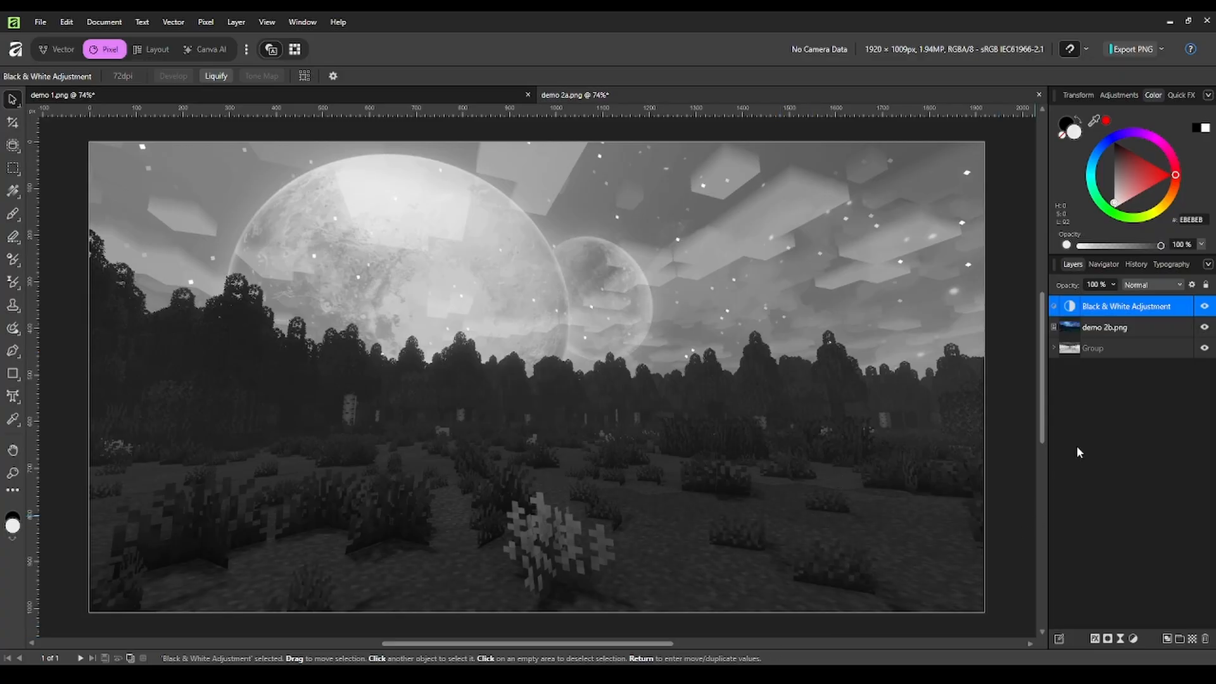
- Add a Black & White adjustment above demo 2b.png and fine-tune its tones to lighten the moons
left_click(1102, 431)
left_click(1205, 306)
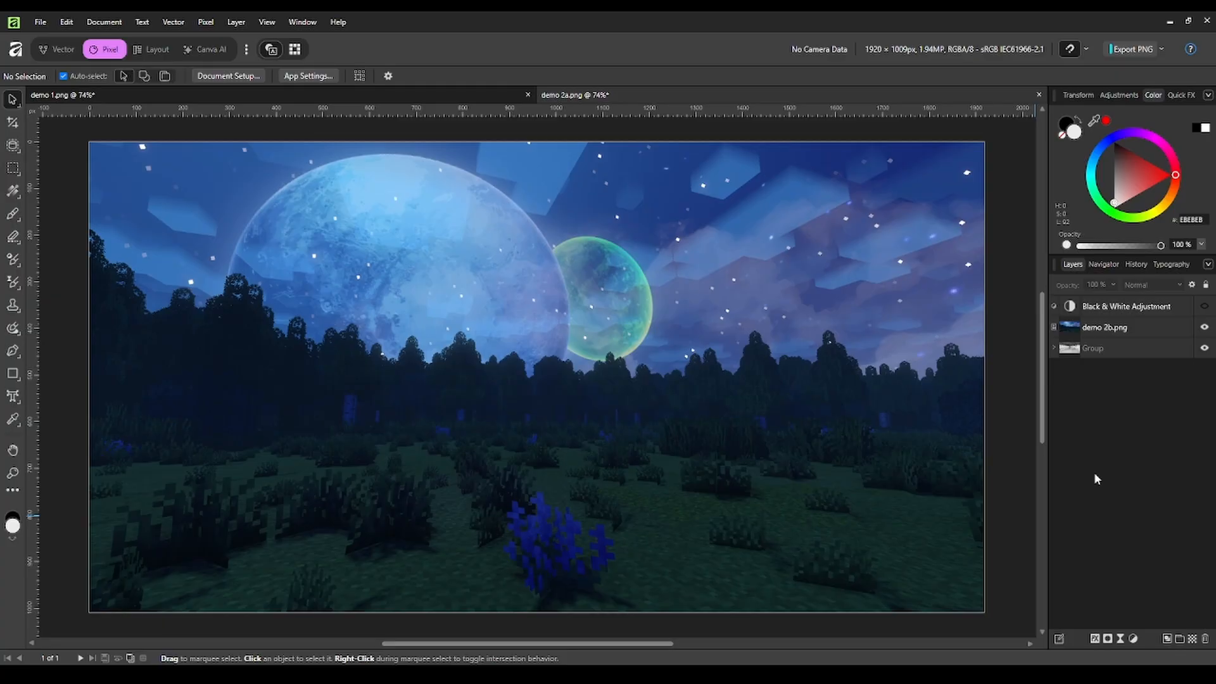
left_click(1204, 307)
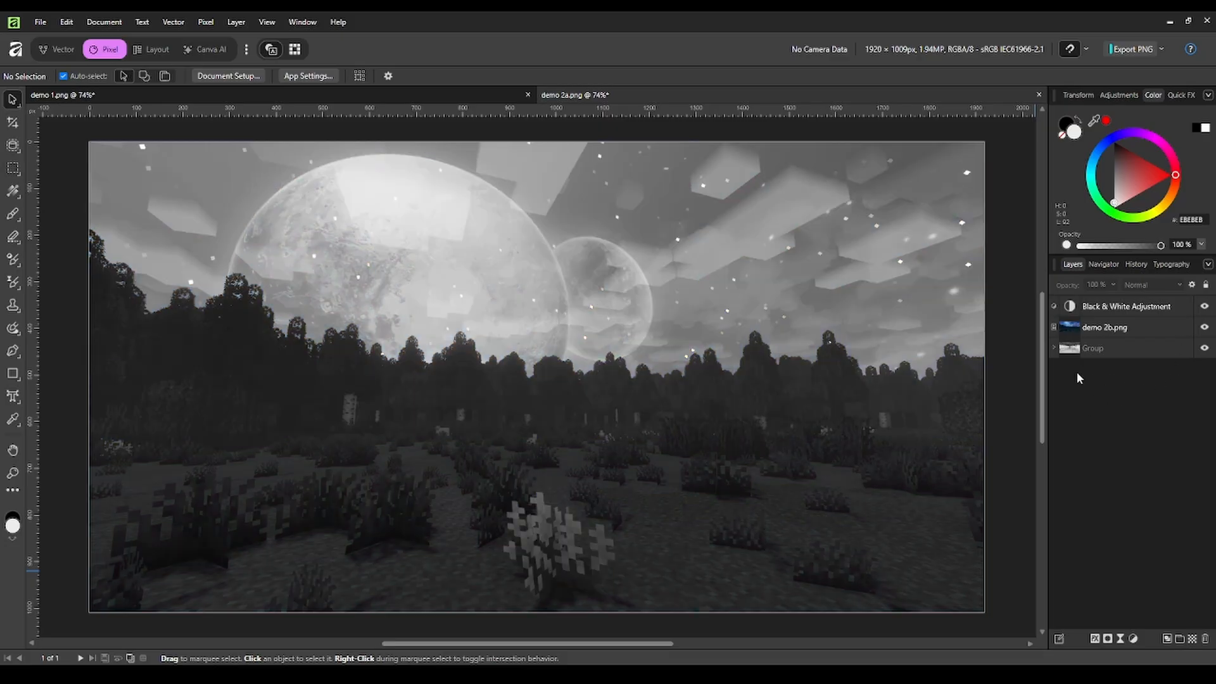
left_click(1077, 310)
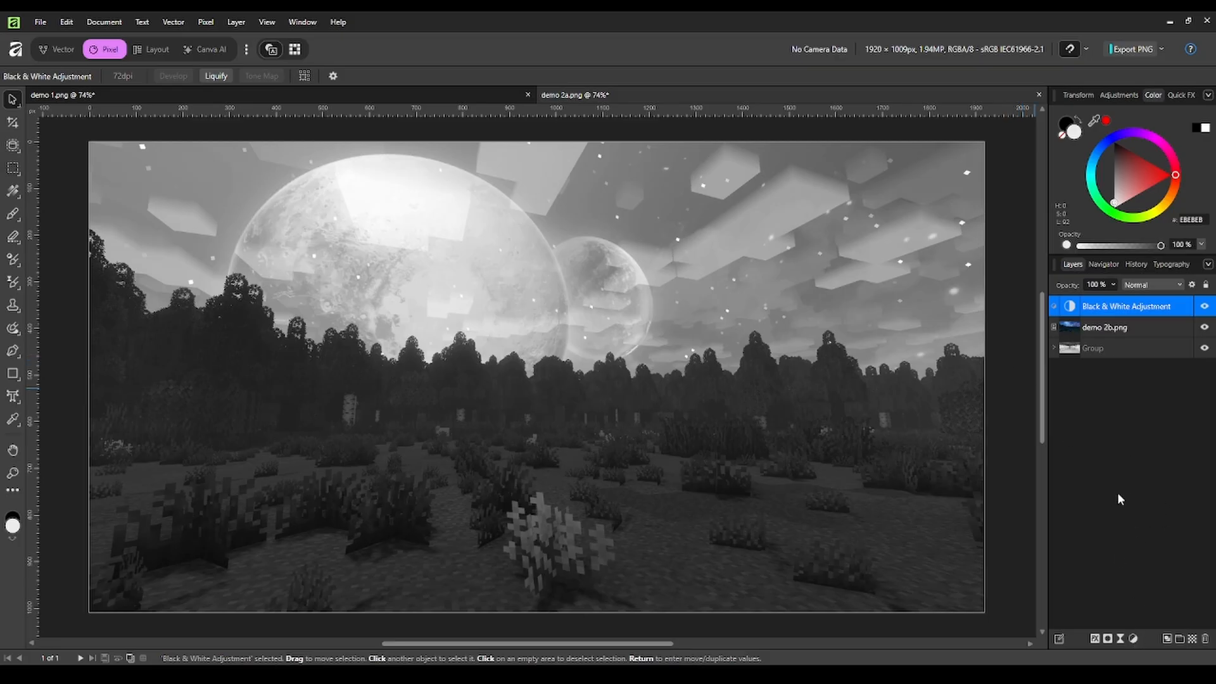
- Add an Invert adjustment on top of the stack and compare the result with demo 2b.png hidden and shown
key("ctrl+i")
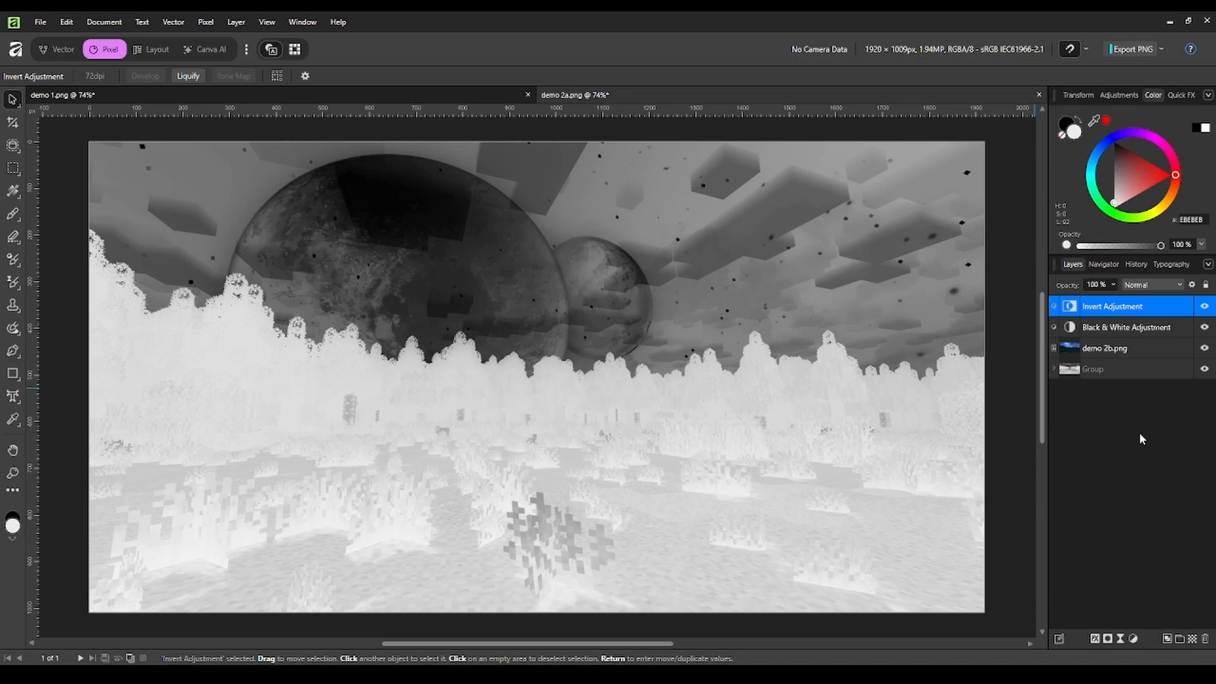
left_click(1206, 348)
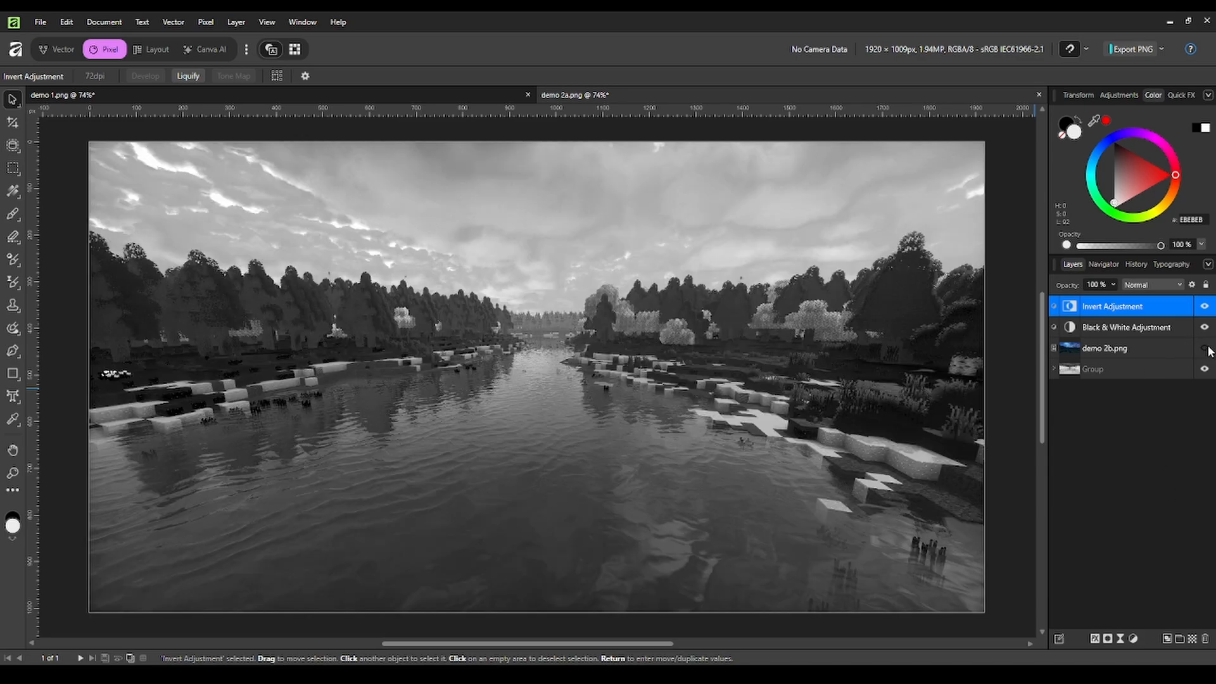
left_click(1206, 348)
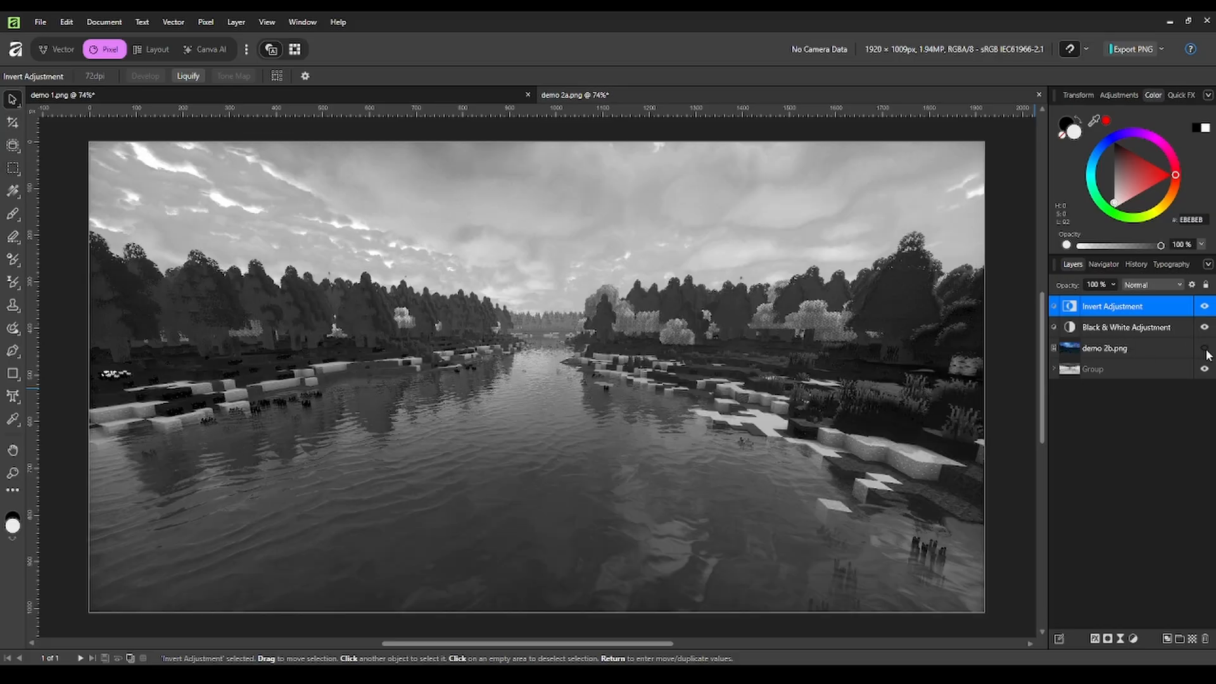
left_click(1205, 349)
left_click(1205, 349)
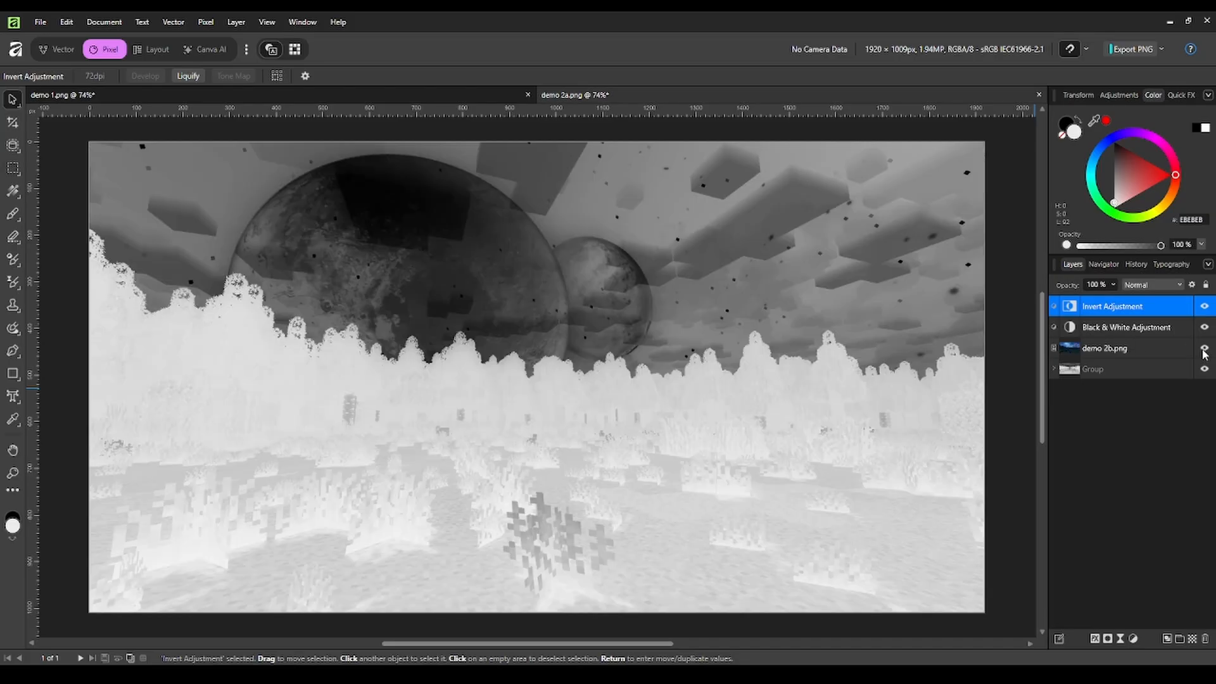
- Add a live Dust & Scratches filter above the new Invert adjustment
left_click(1119, 573)
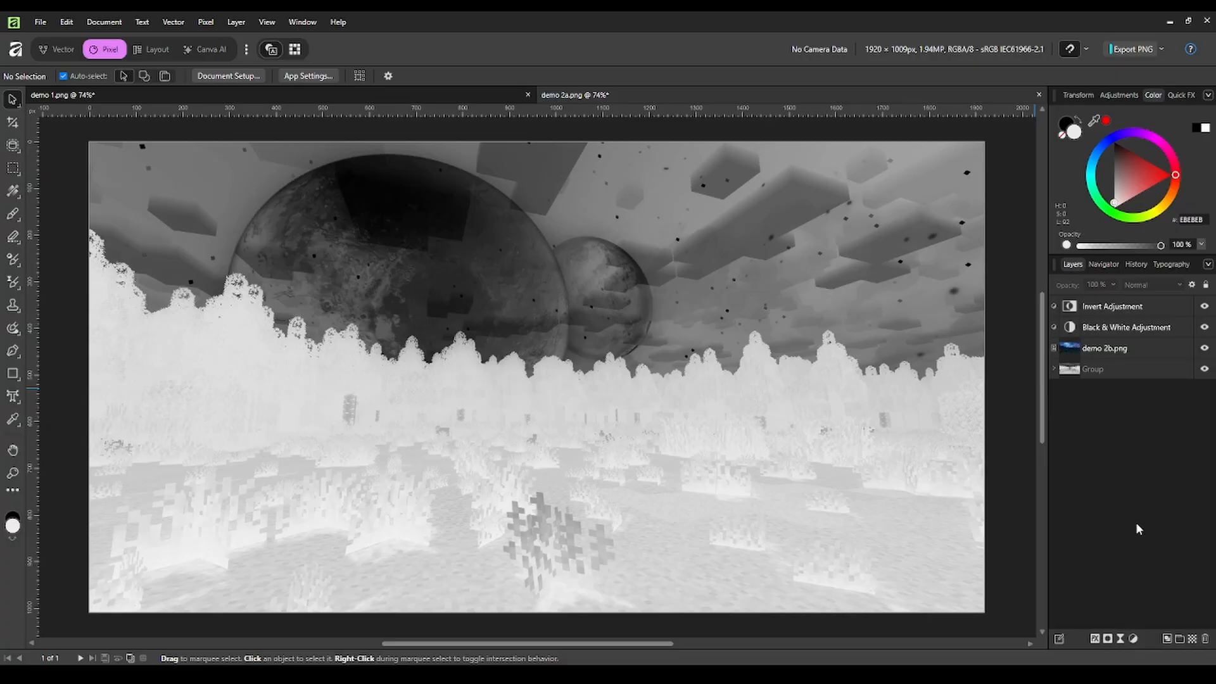
left_click(1123, 497)
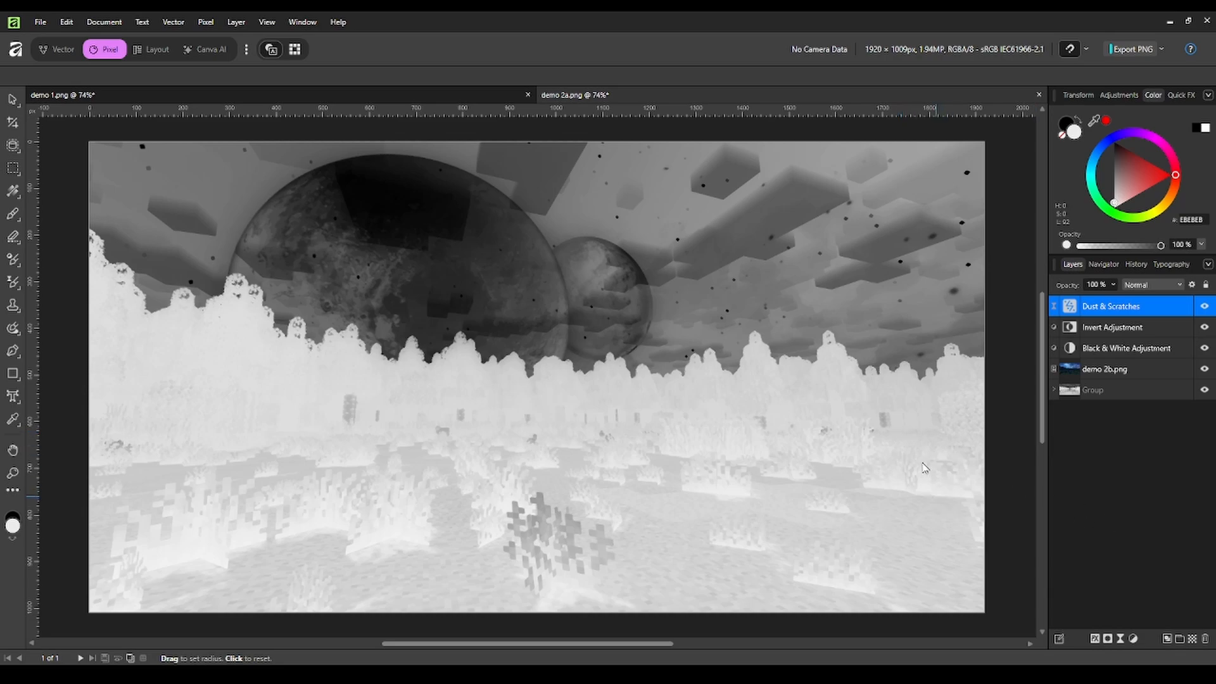
key("v")
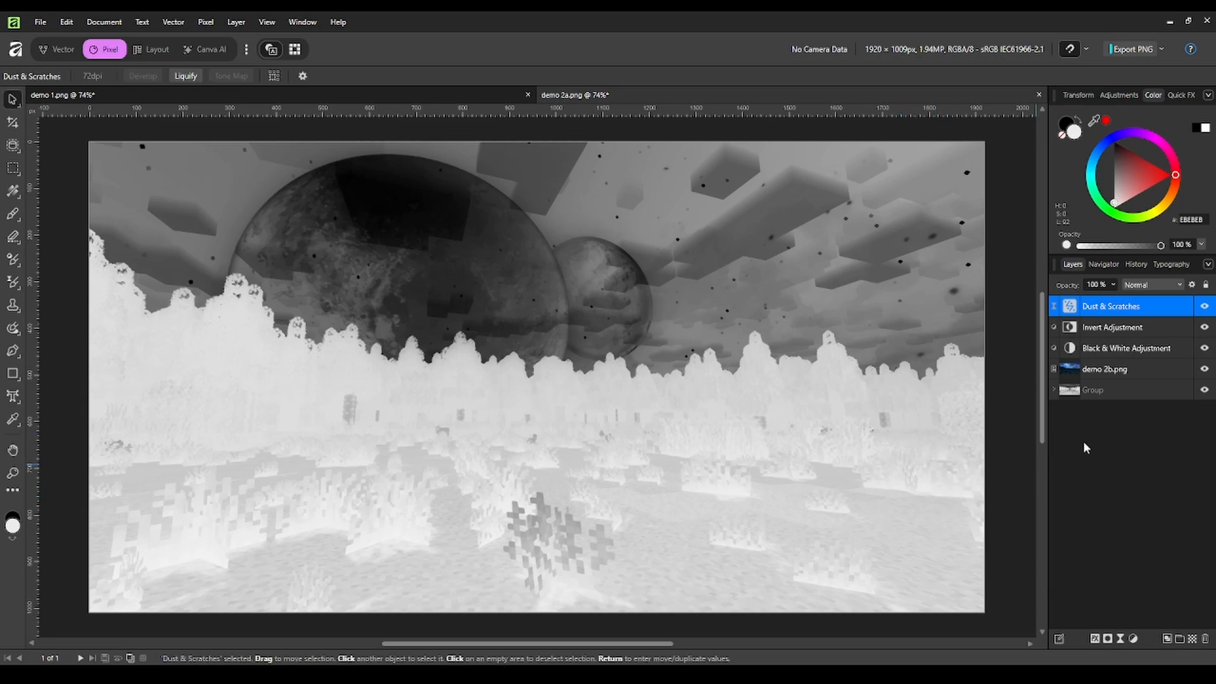
- Group the upper Dust & Scratches, Invert and Black & White layers together with demo 2b.png
left_click(1099, 329, "shift")
left_click(1098, 349, "shift")
left_click(1100, 370, "shift")
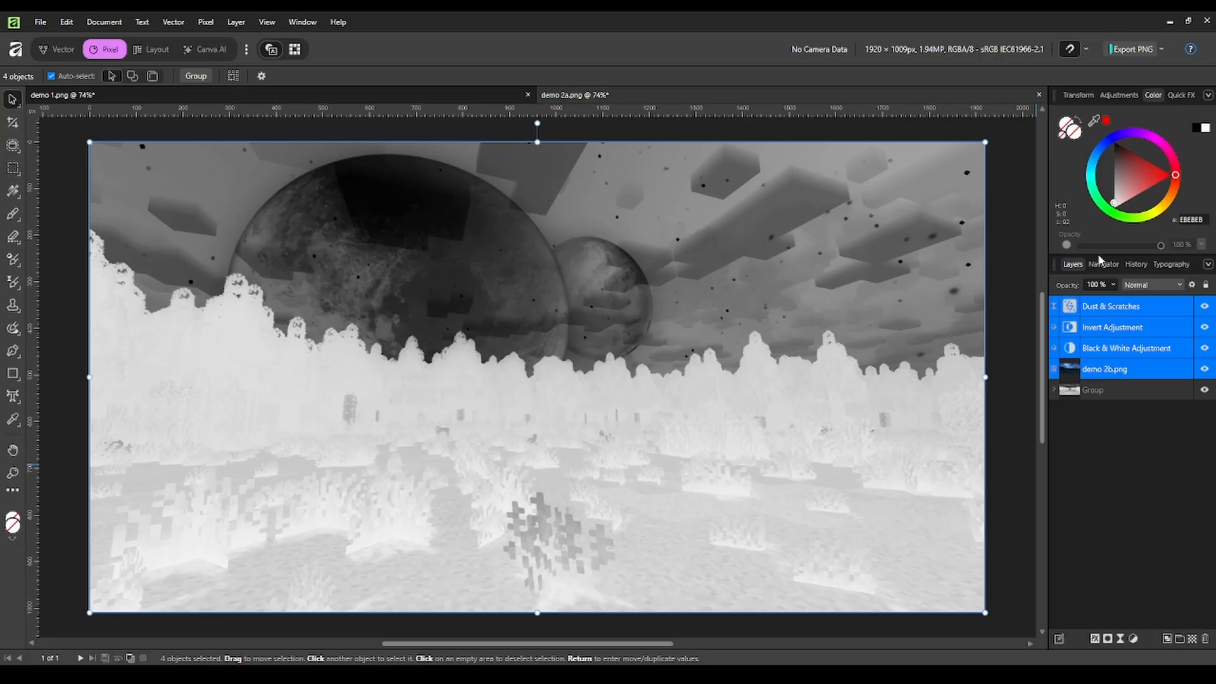
key("ctrl+g")
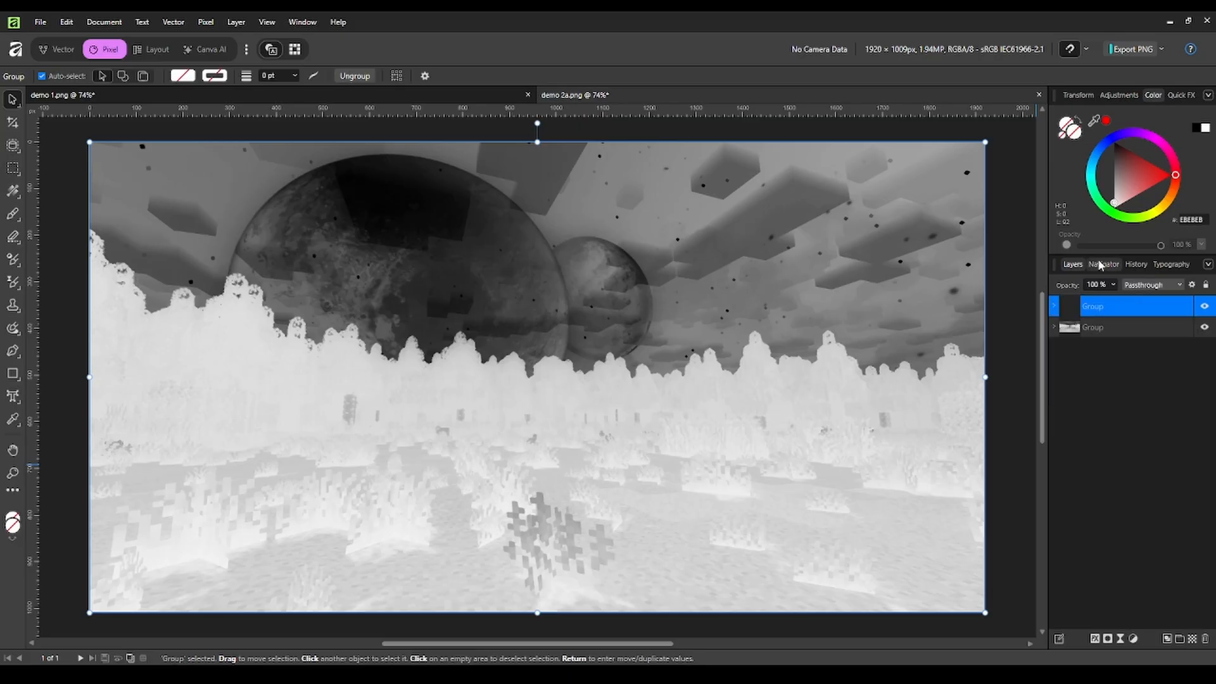
left_click(1119, 349)
- Set the upper group's blend mode to Darker Color so the moon scene blends with the river scene
left_click(1126, 304)
left_click(1154, 290)
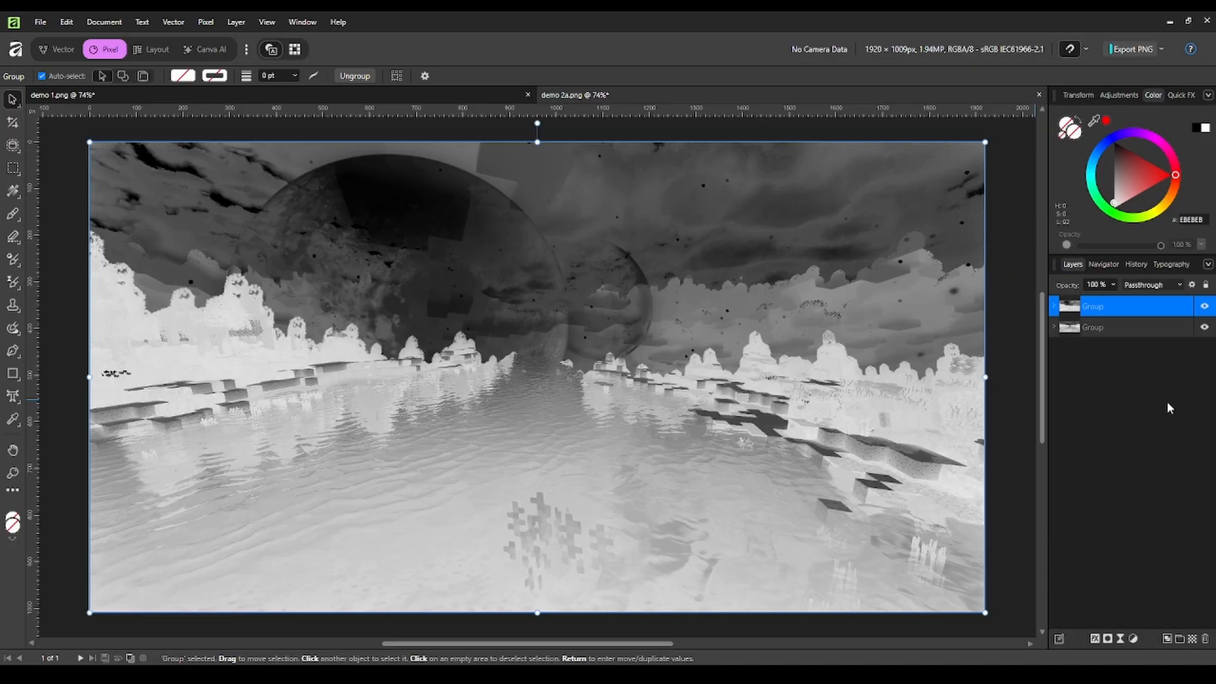
left_click(1166, 403)
left_click(1159, 411)
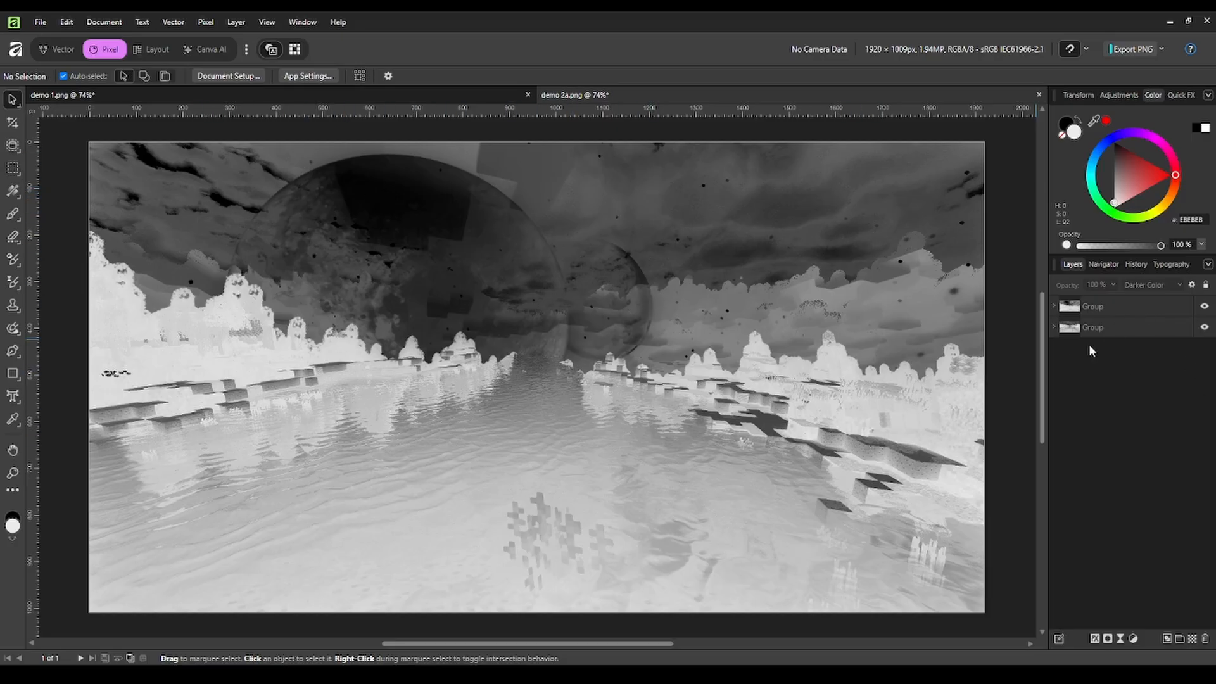
- Combine the moon-scene group and the river-scene group into one parent group
left_click(1112, 320)
left_click(1108, 302)
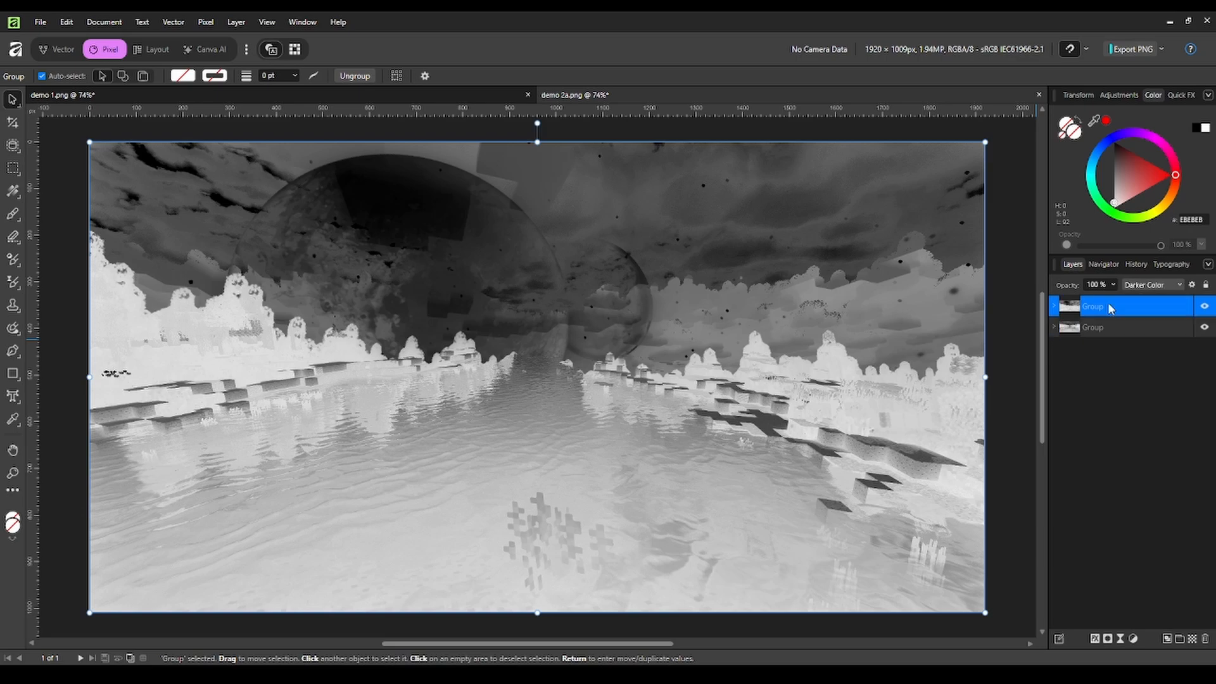
left_click(1110, 328, "shift")
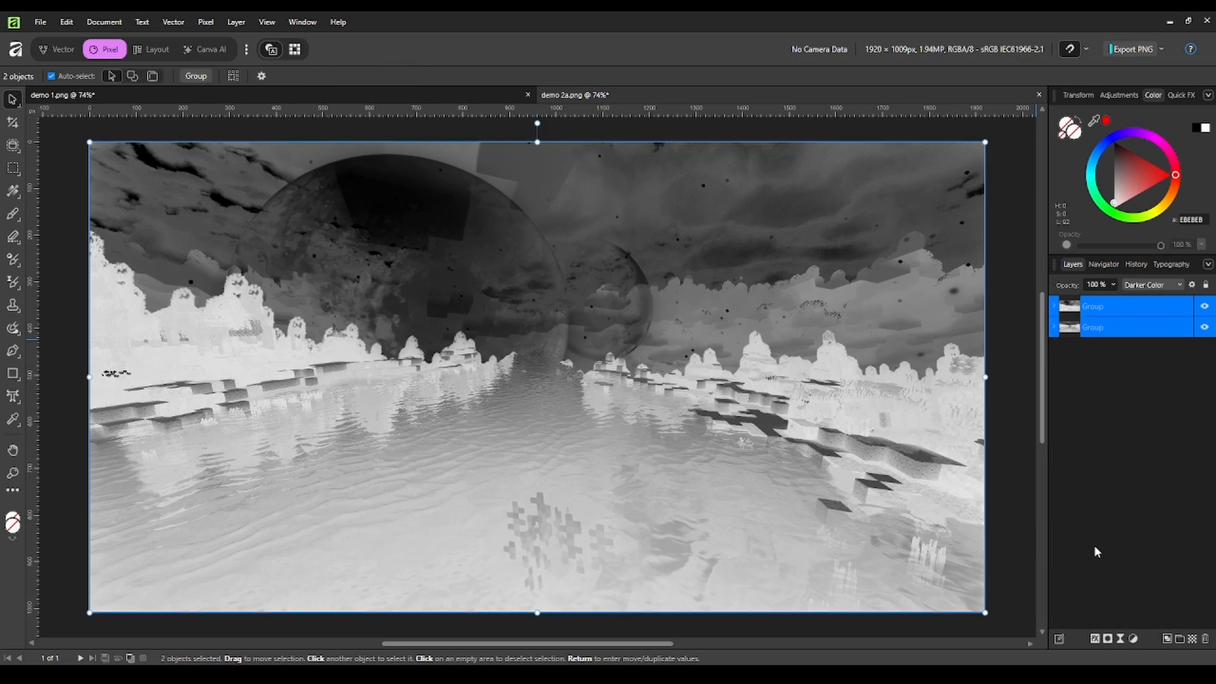
key("ctrl+g")
left_click(1111, 422)
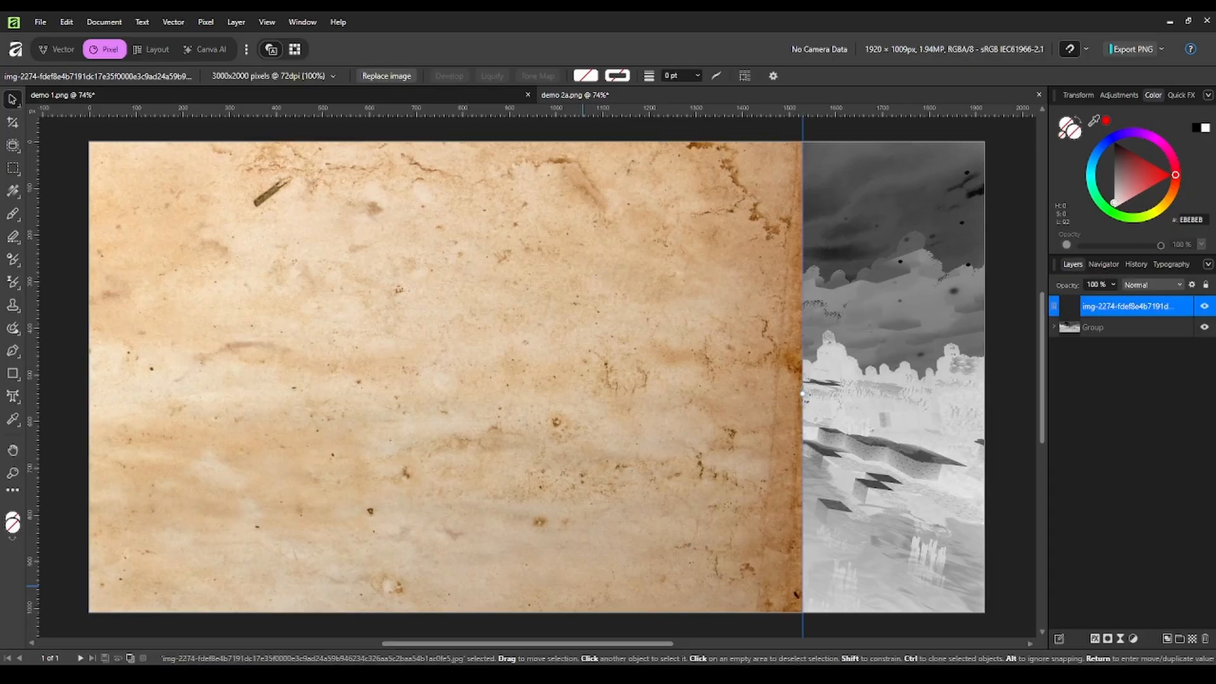
- Scale down and reposition the paper texture image so it covers the whole canvas from edge to edge
left_click_drag(472, 297, 845, 502)
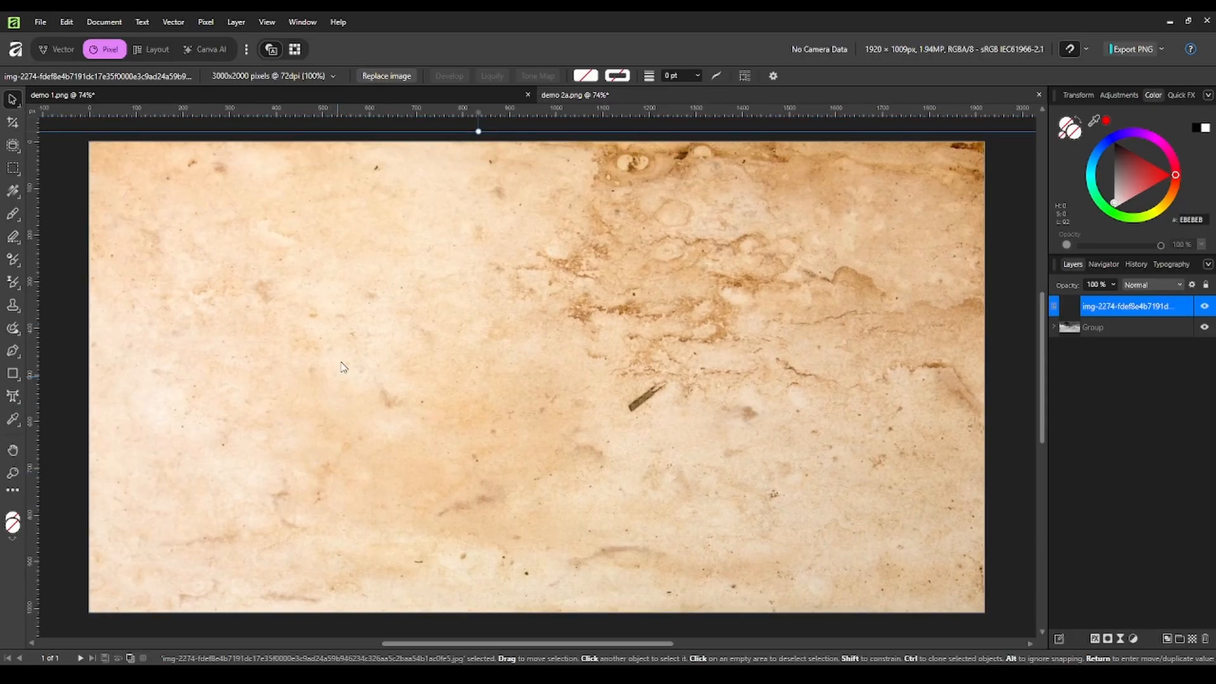
left_click_drag(349, 349, 745, 389)
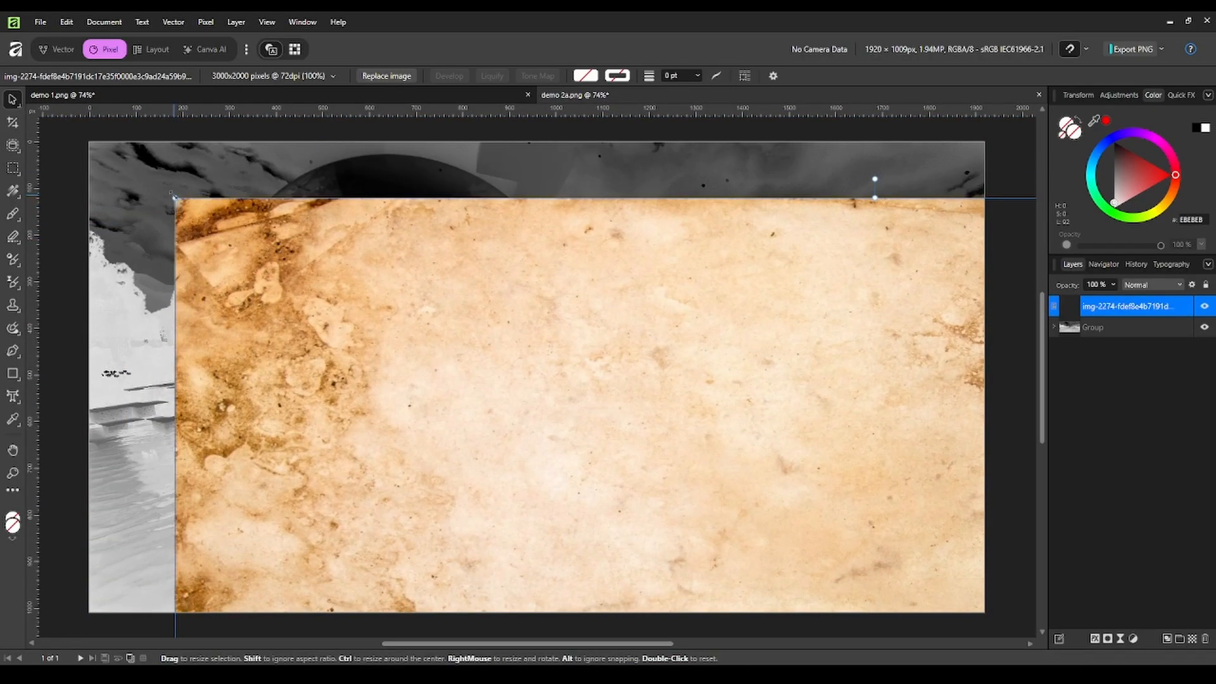
left_click_drag(174, 197, 363, 324)
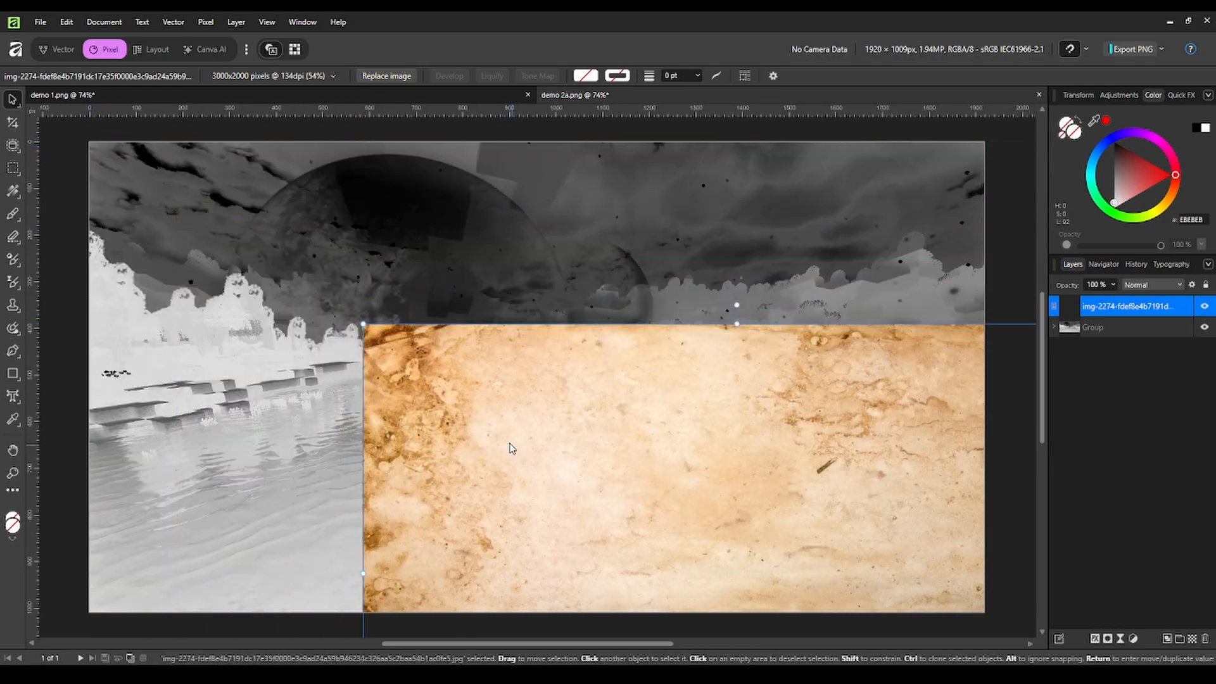
left_click_drag(512, 447, 240, 266)
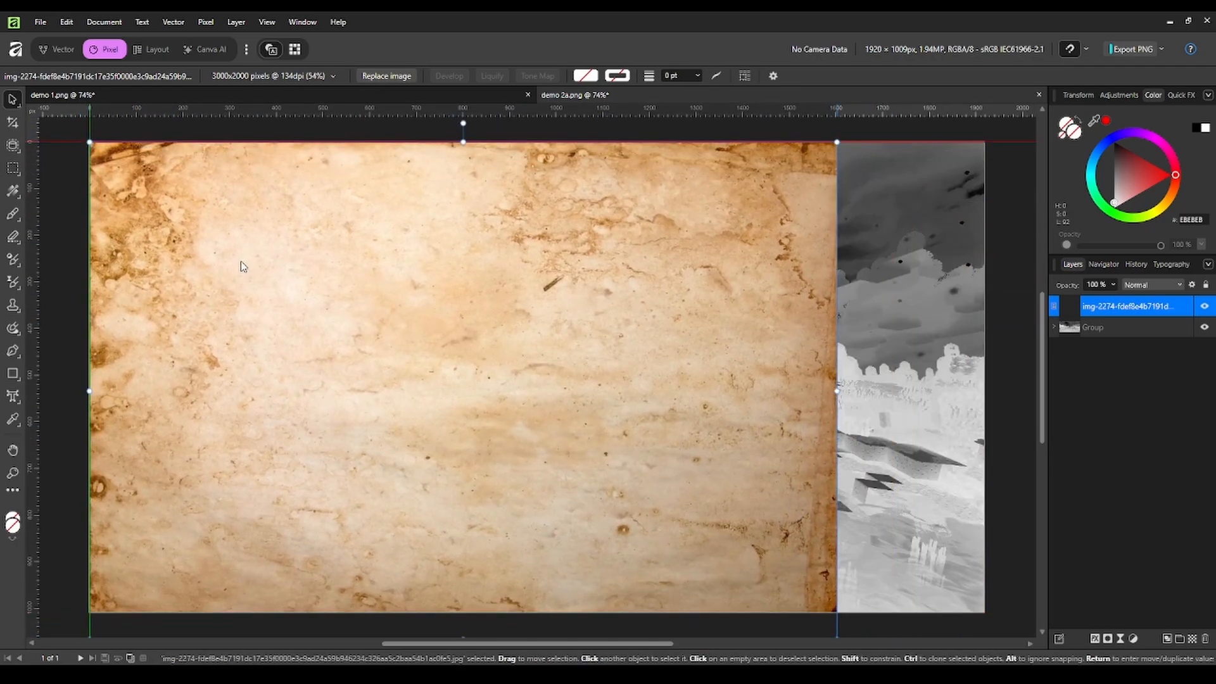
left_click_drag(836, 391, 985, 391)
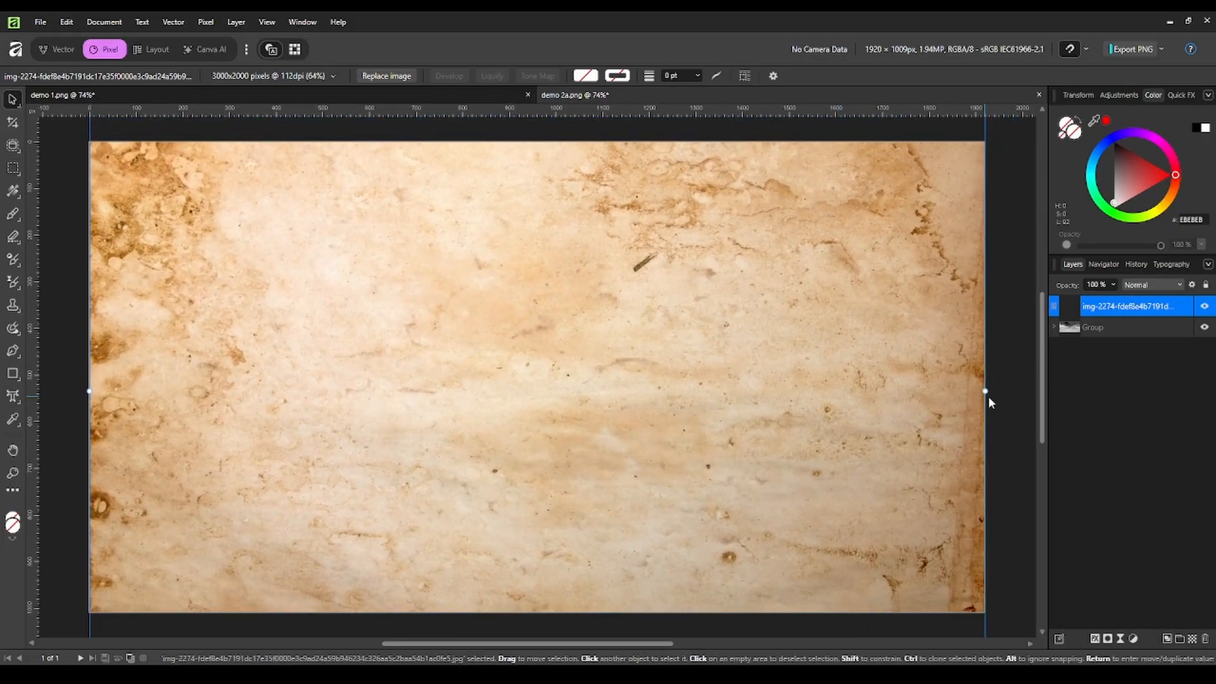
left_click(1131, 467)
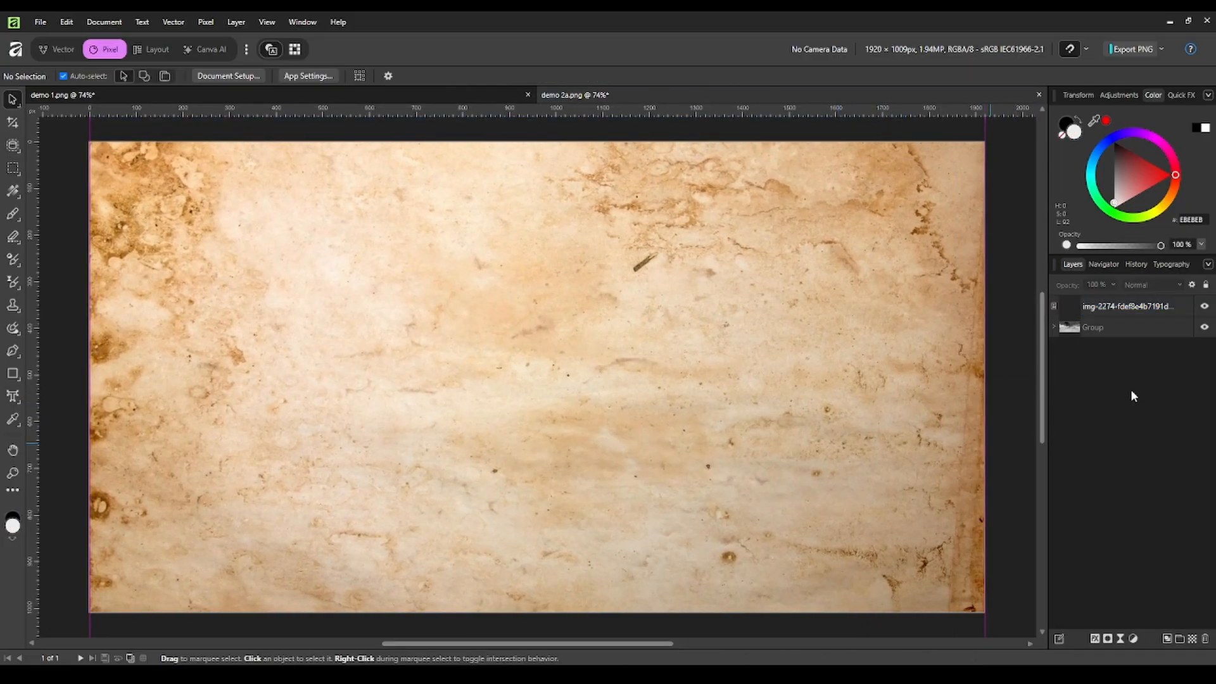
- Add a Black & White adjustment above the paper texture and merge the two into a single layer
left_click(1112, 307)
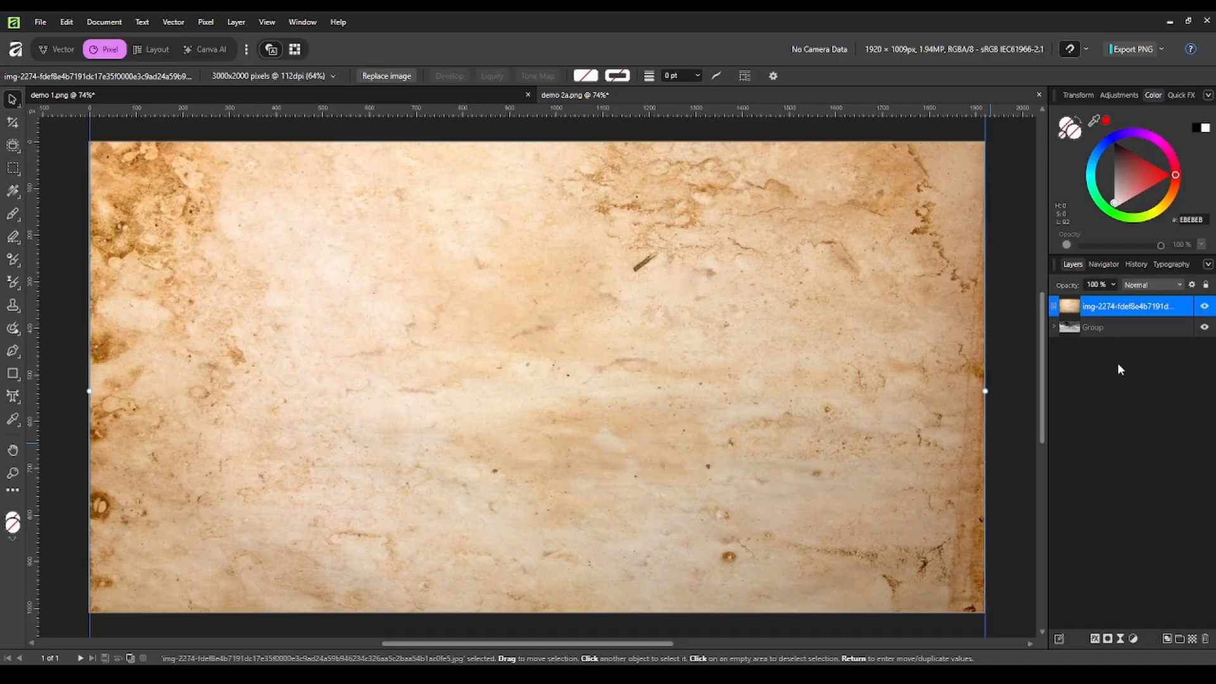
key("ctrl+shift+alt+b")
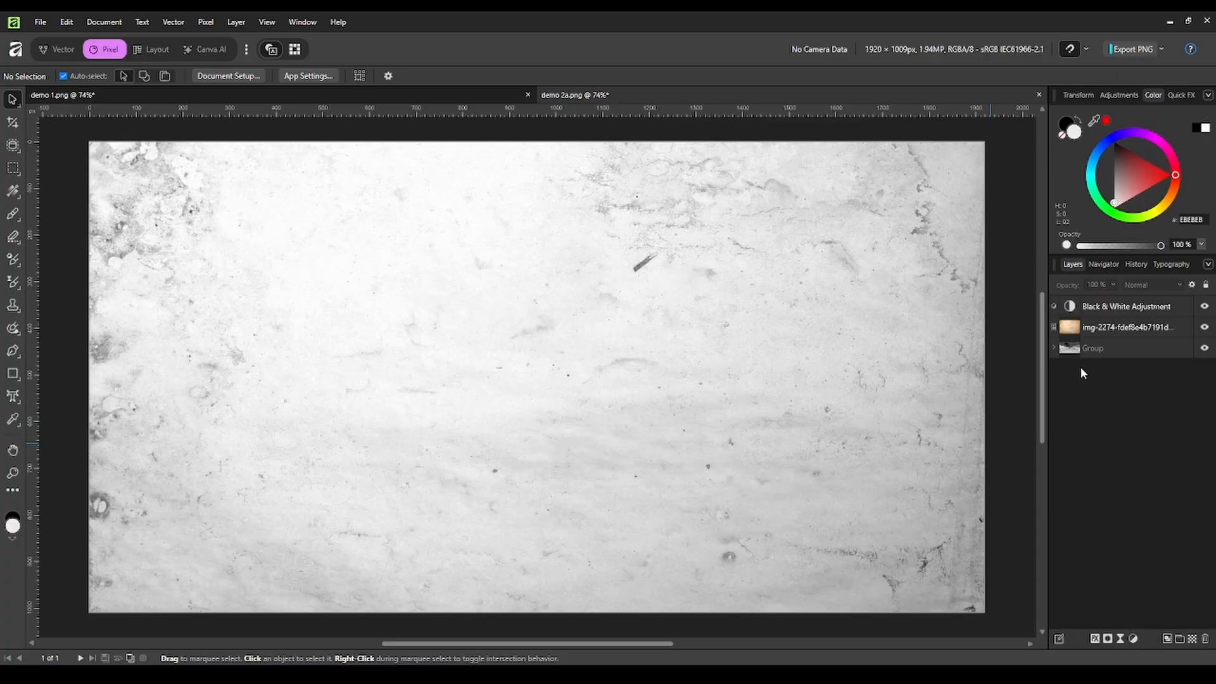
left_click(1095, 308)
left_click(1100, 327, "shift")
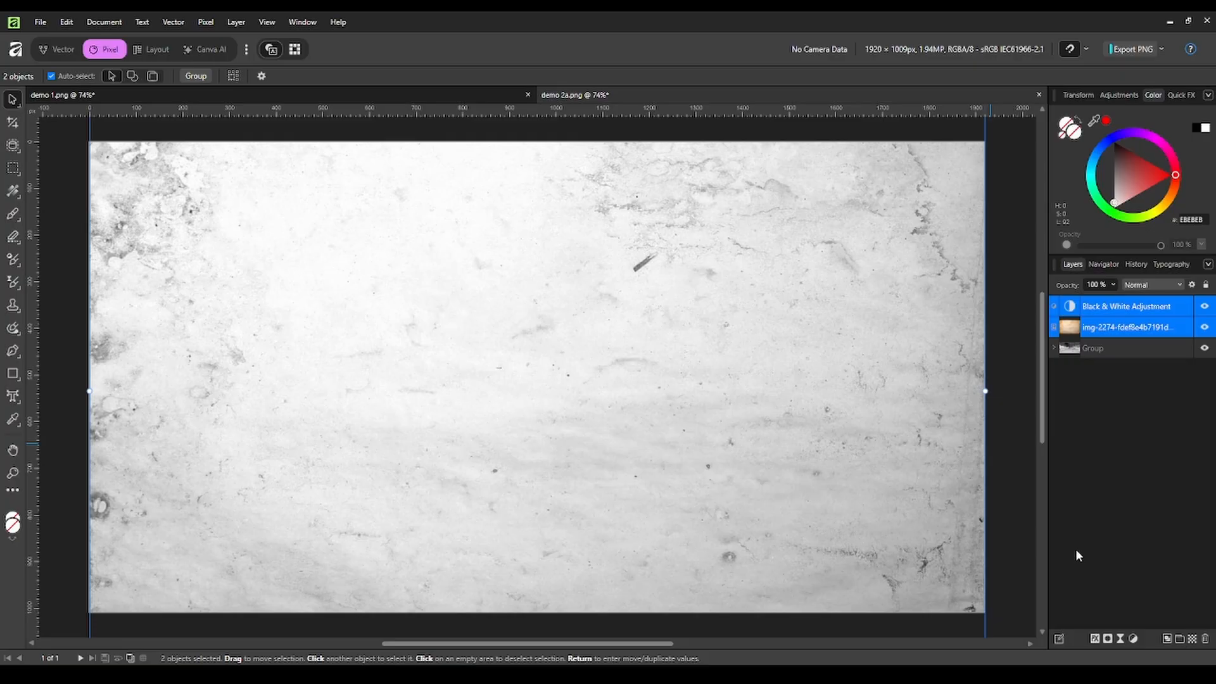
key("ctrl+e")
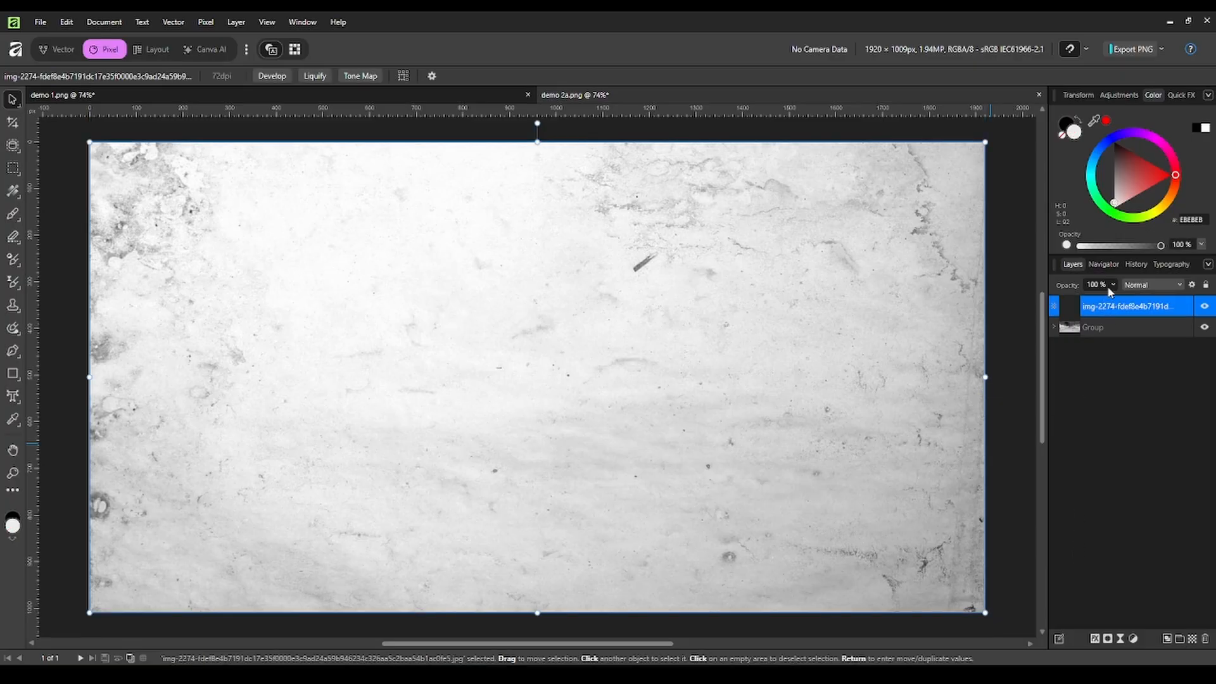
- Set the merged paper texture layer's blend mode to Negation over the double-exposure group
left_click(1138, 286)
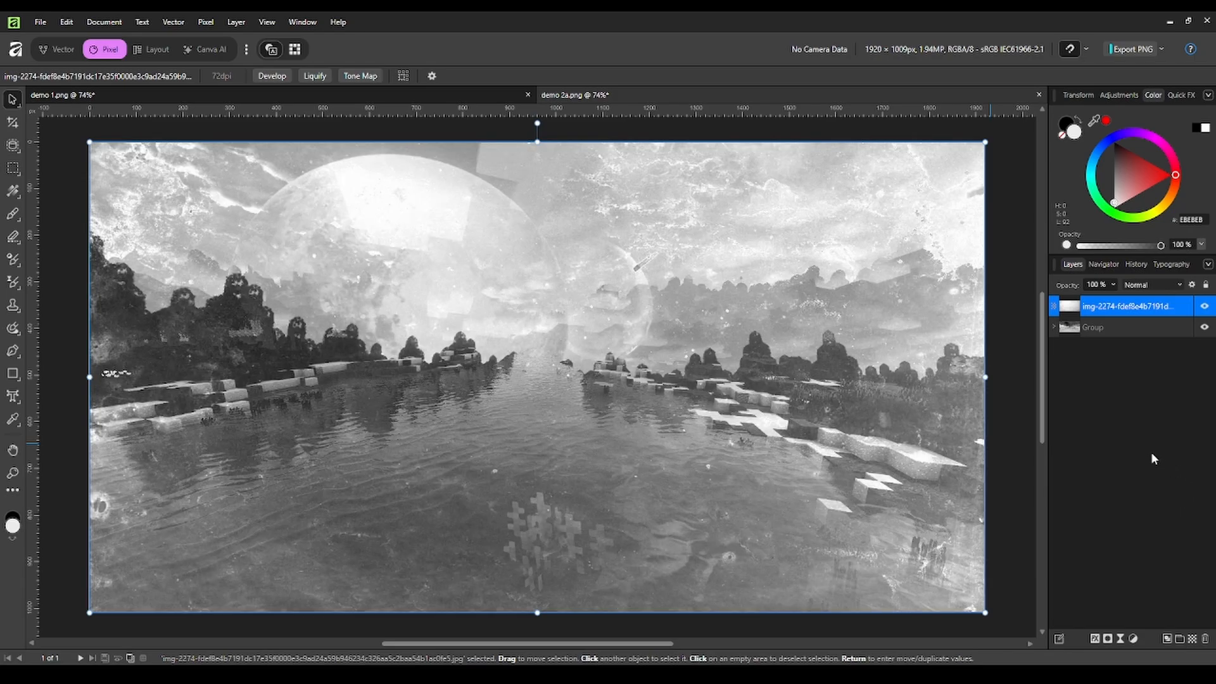
left_click(1150, 451)
left_click(1108, 557)
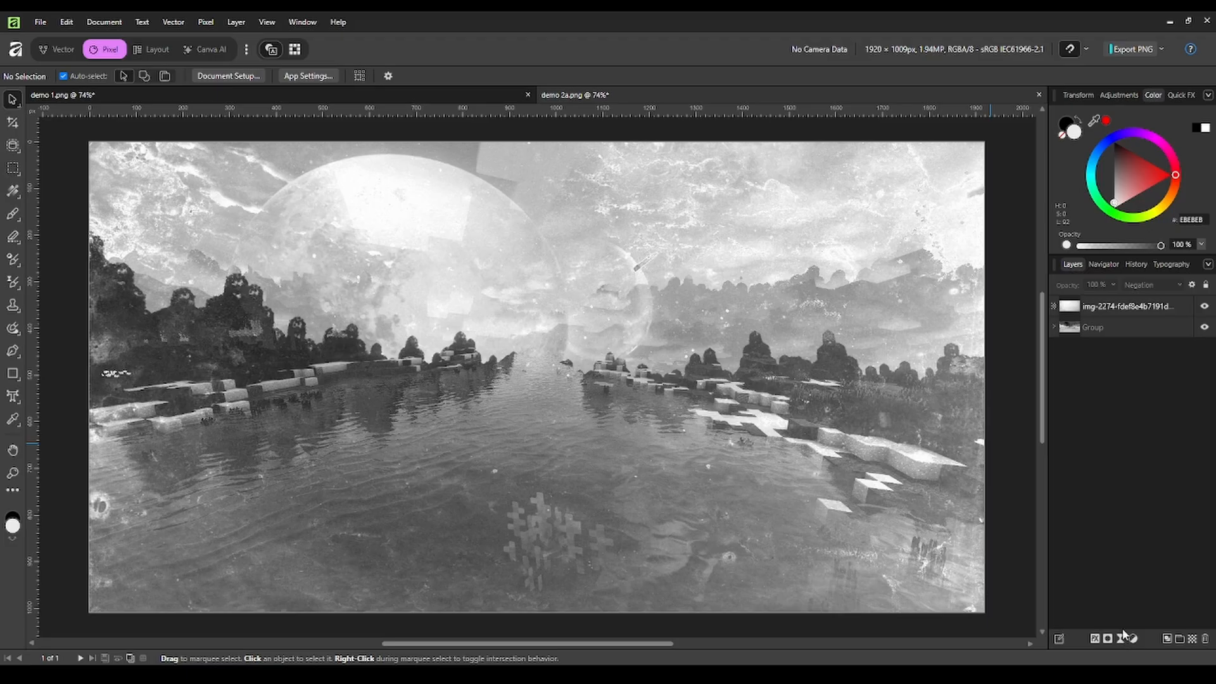
- Add a live Vignette filter above the paper texture and adjust its settings to darken the image corners
left_click(1119, 525)
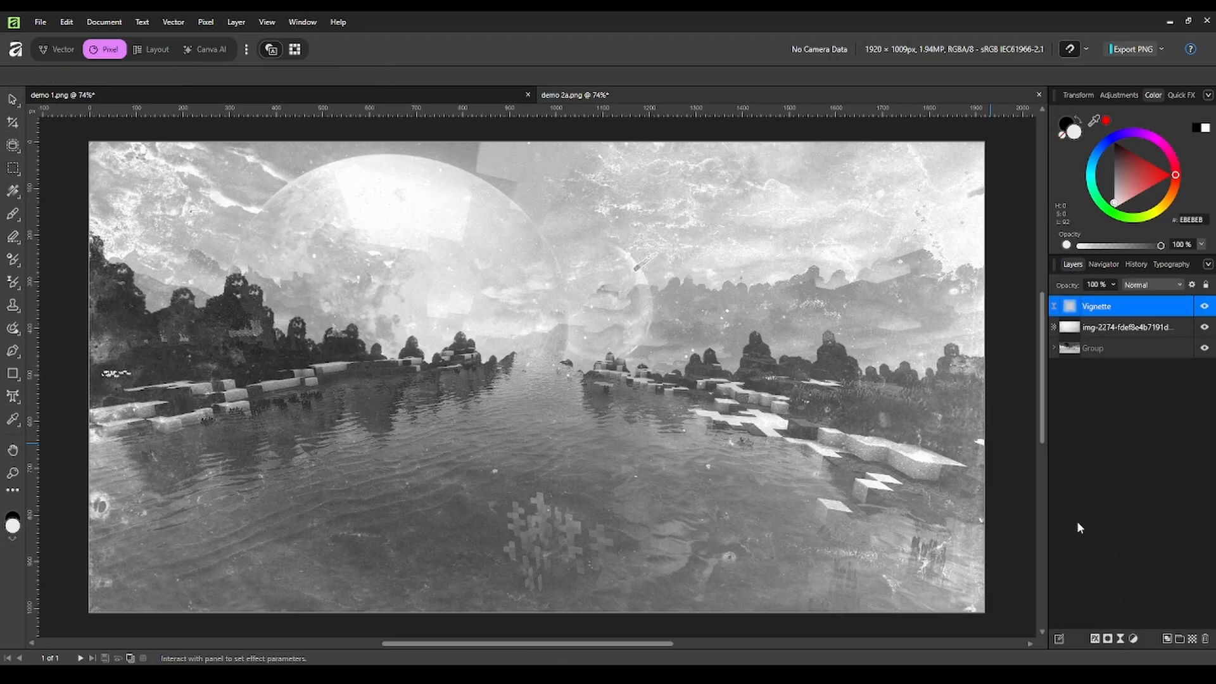
left_click_drag(803, 479, 788, 479)
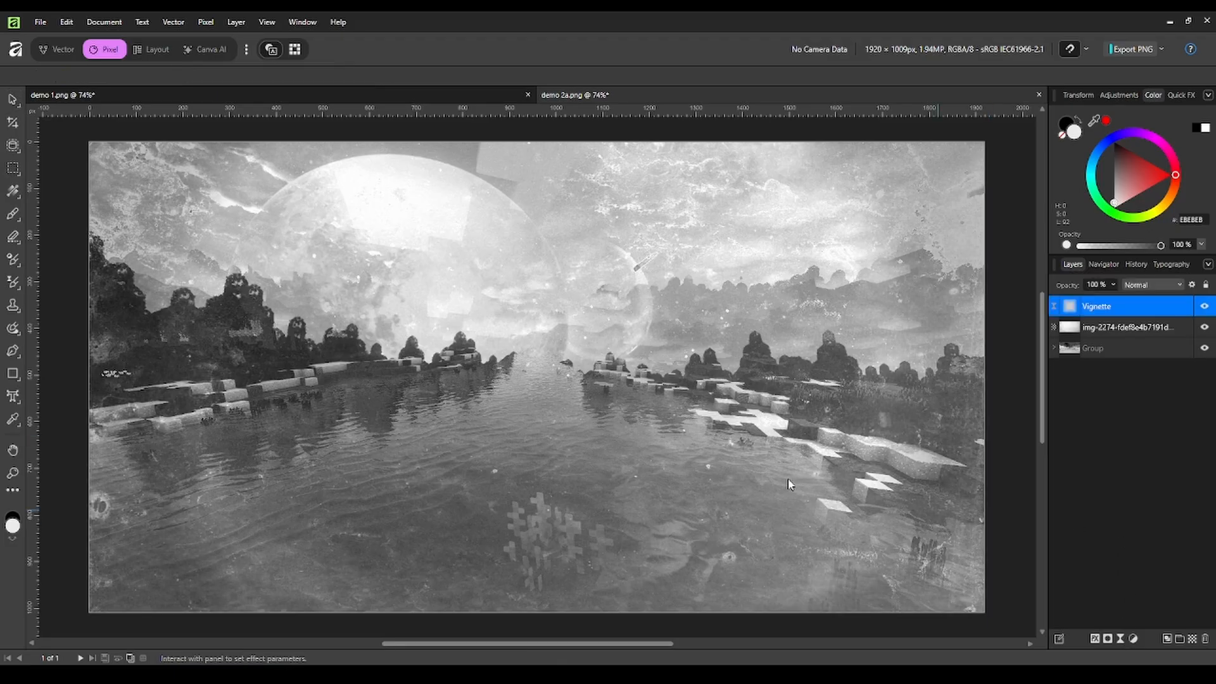
left_click_drag(881, 544, 826, 521)
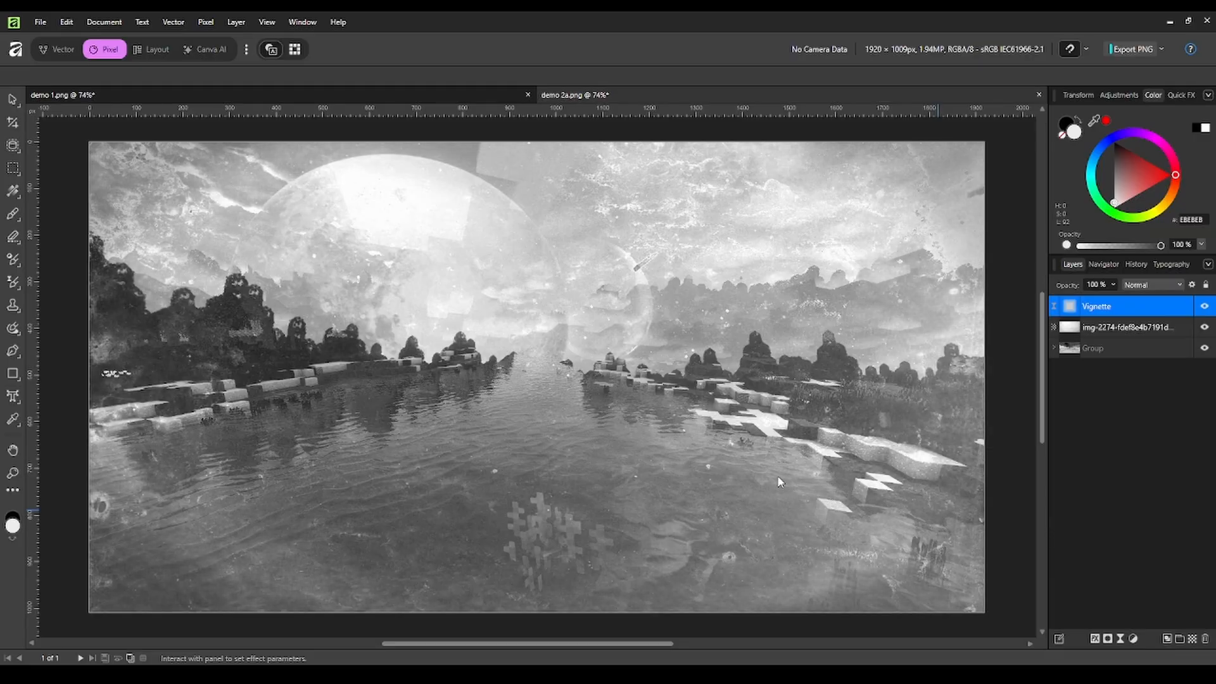
left_click_drag(777, 475, 750, 474)
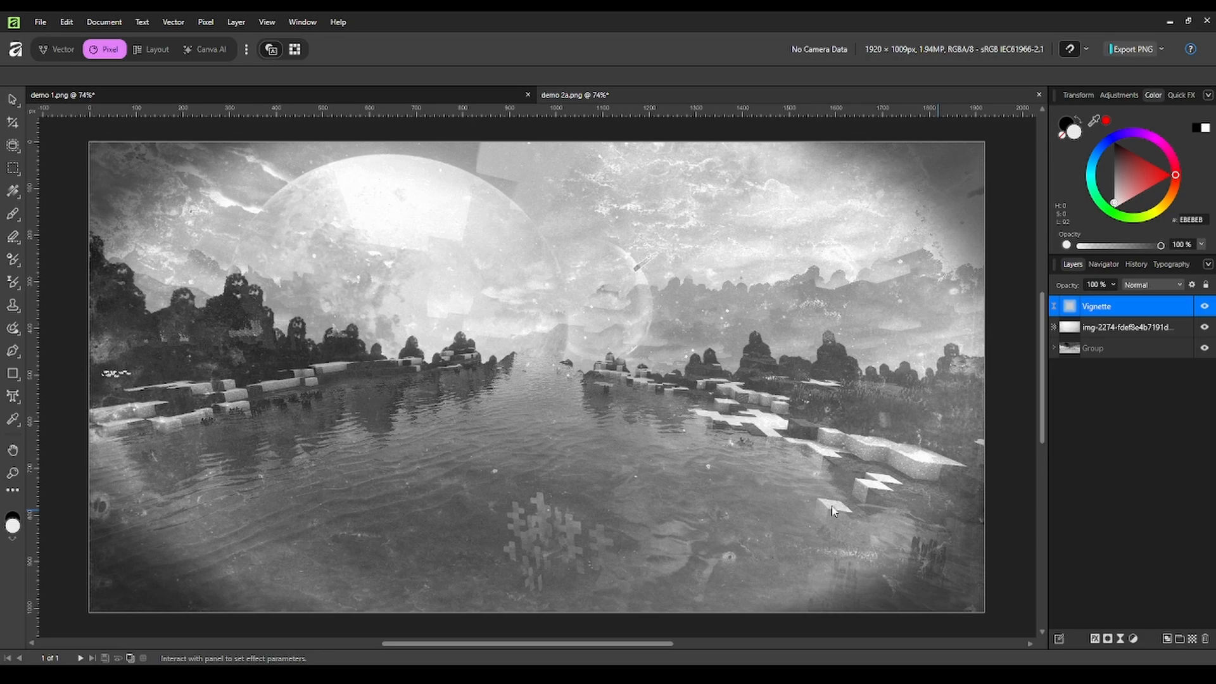
mouse_move(841, 500)
left_mouse_down()
mouse_move(829, 500)
mouse_move(844, 504)
left_mouse_up()
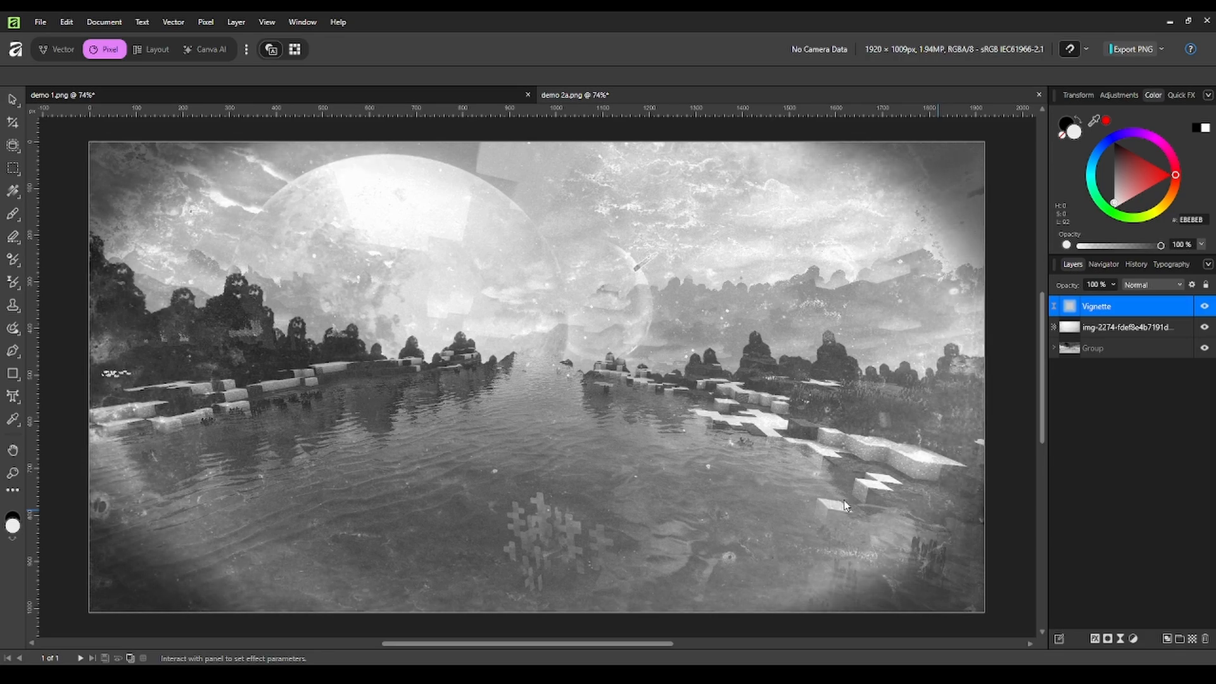
key("v")
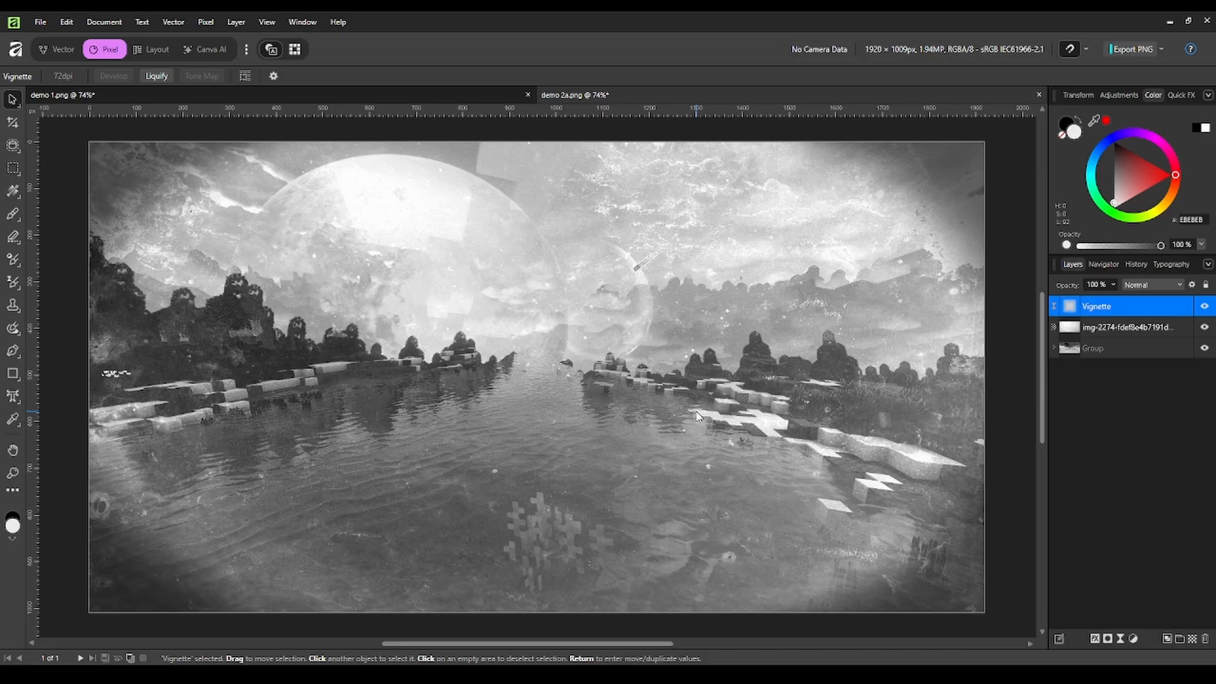
left_click(1102, 328)
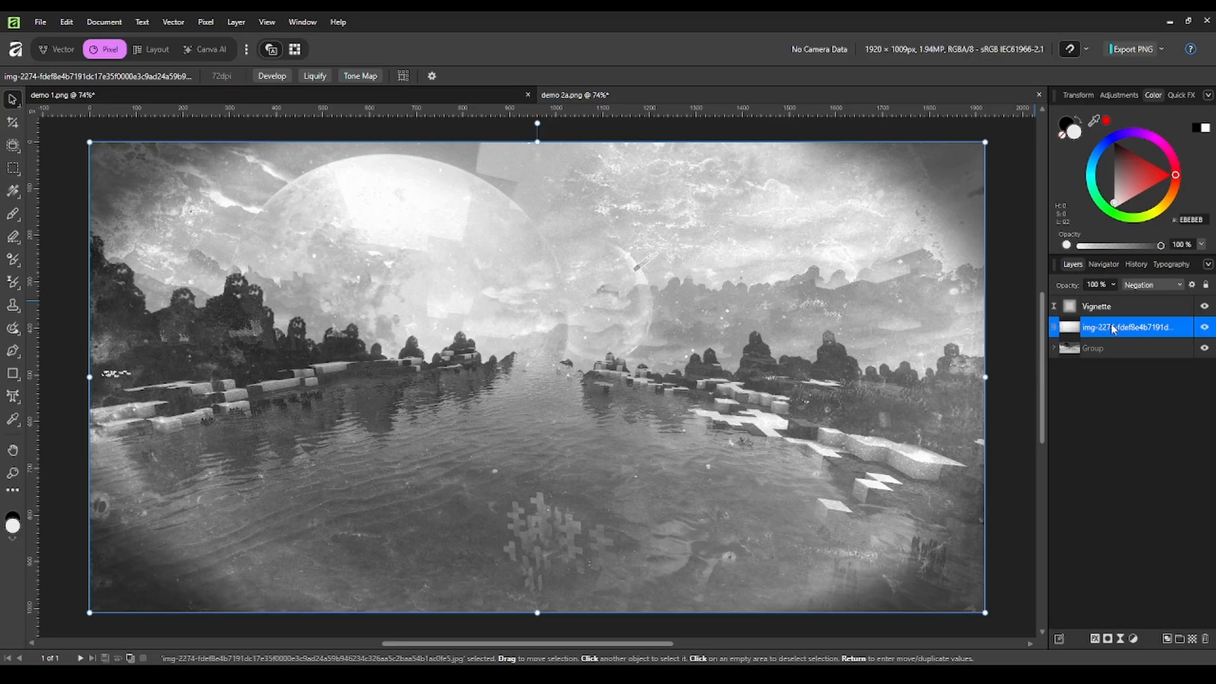
left_click(1095, 309)
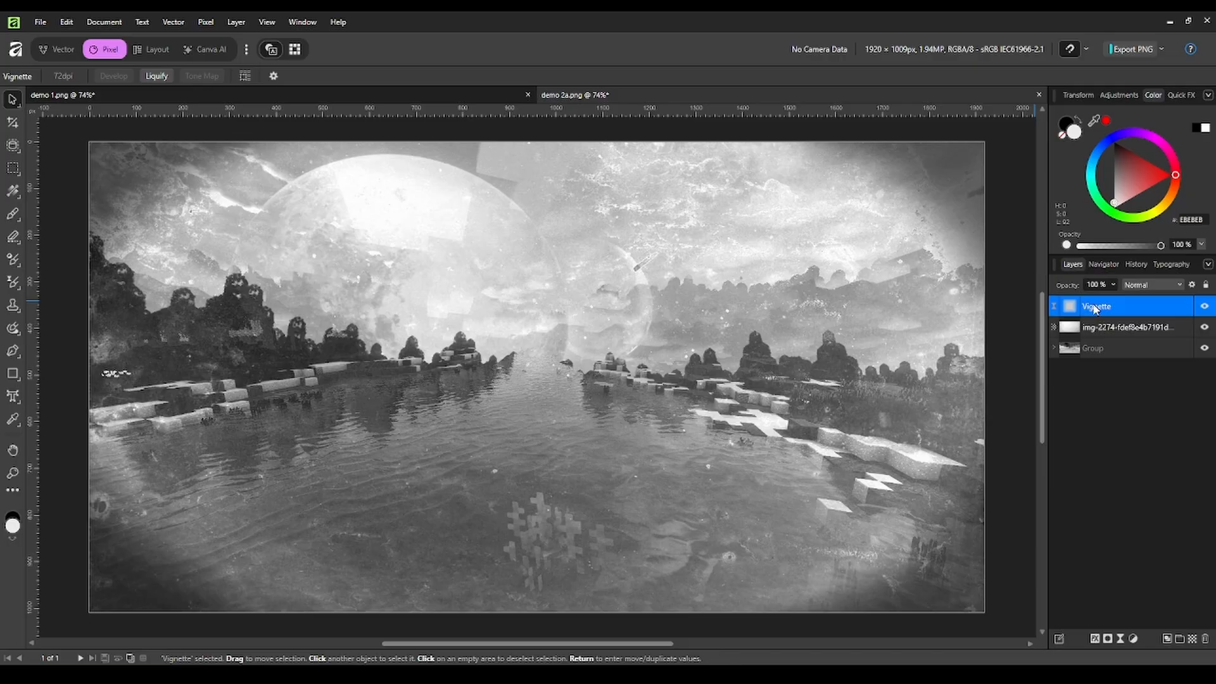
left_click(1102, 327)
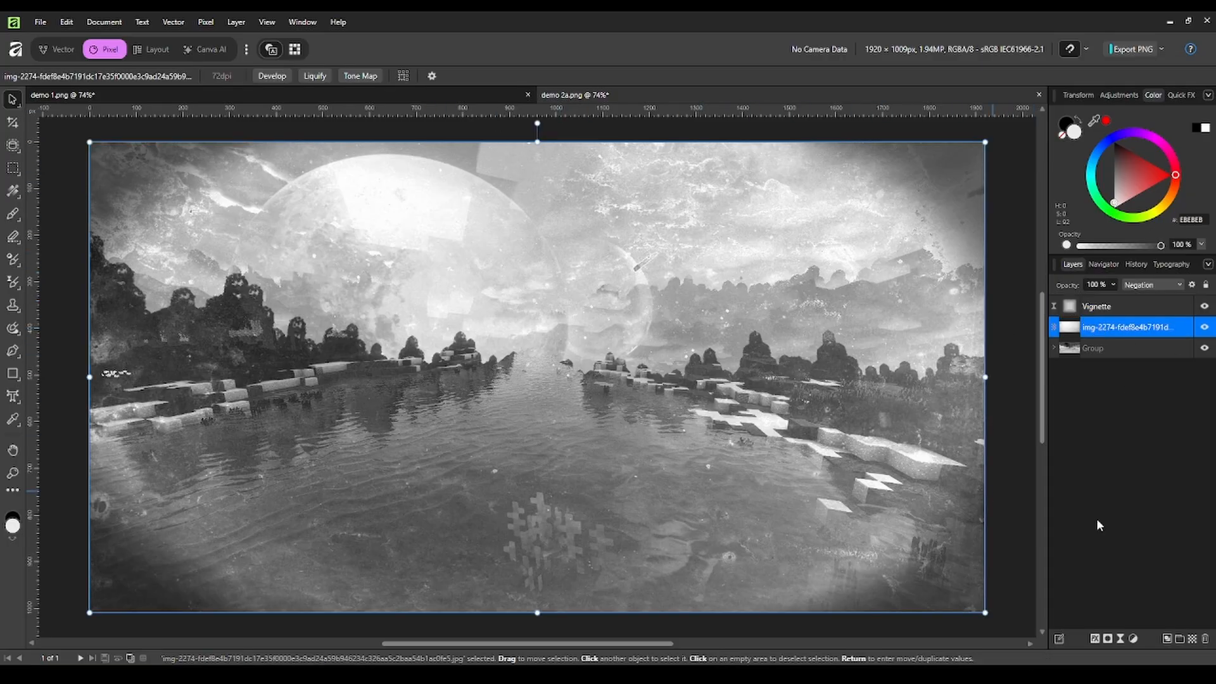
left_click(1107, 311)
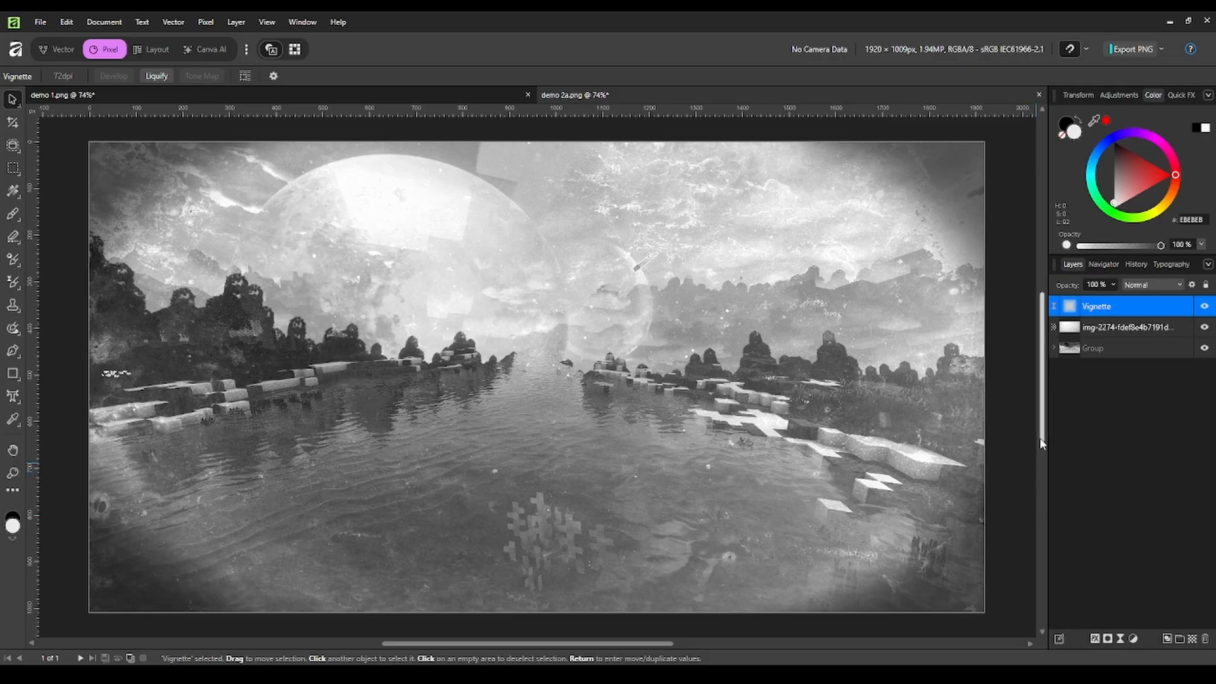
left_click_drag(1041, 438, 1042, 437)
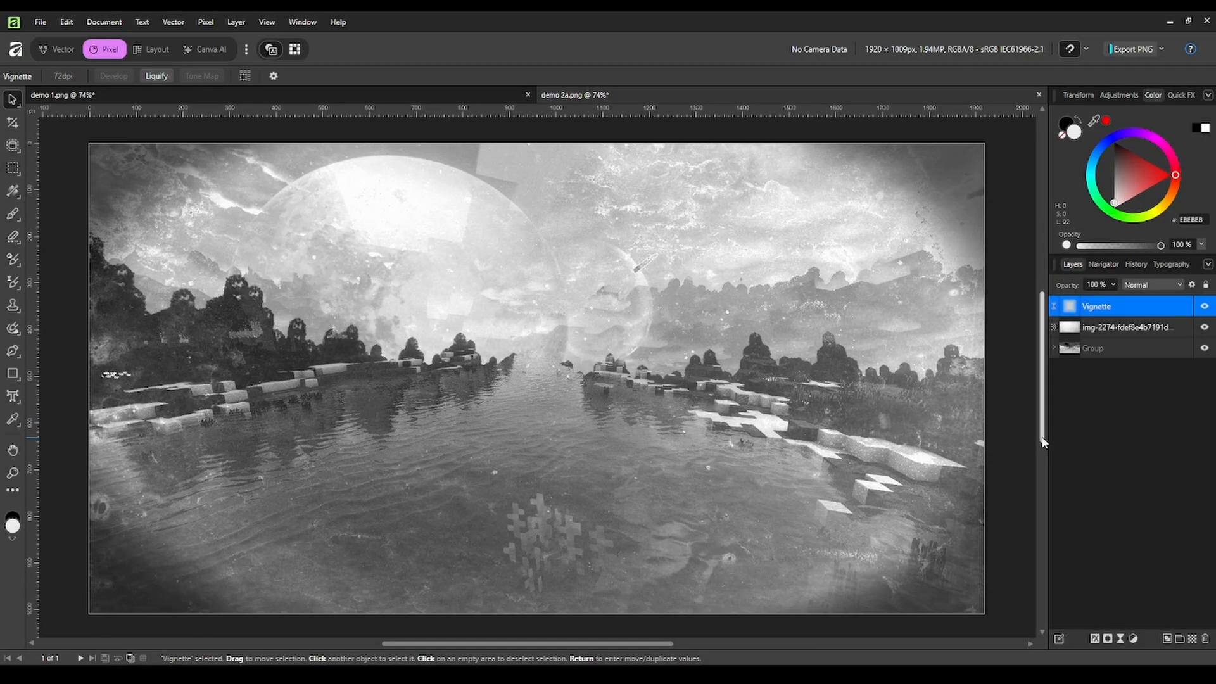